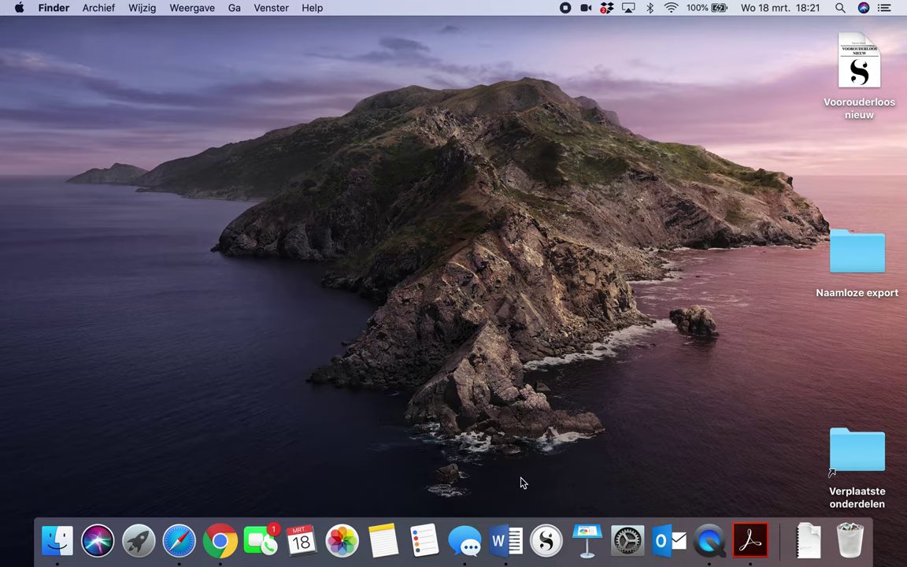
# Switch to Safari and log in to the Hogeschool Rotterdam learning site with the account username and password.
pyautogui.click(179, 540)
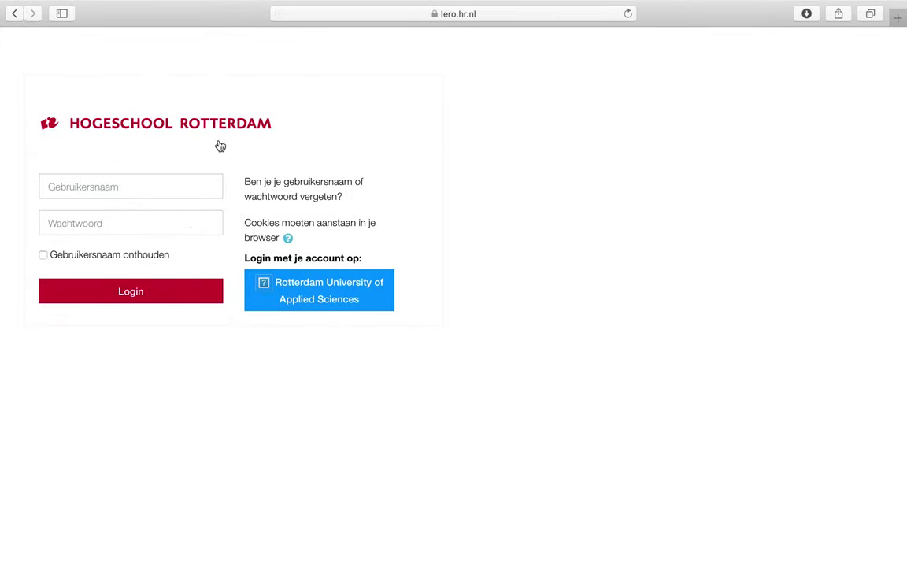
pyautogui.click(188, 185)
pyautogui.click(130, 224)
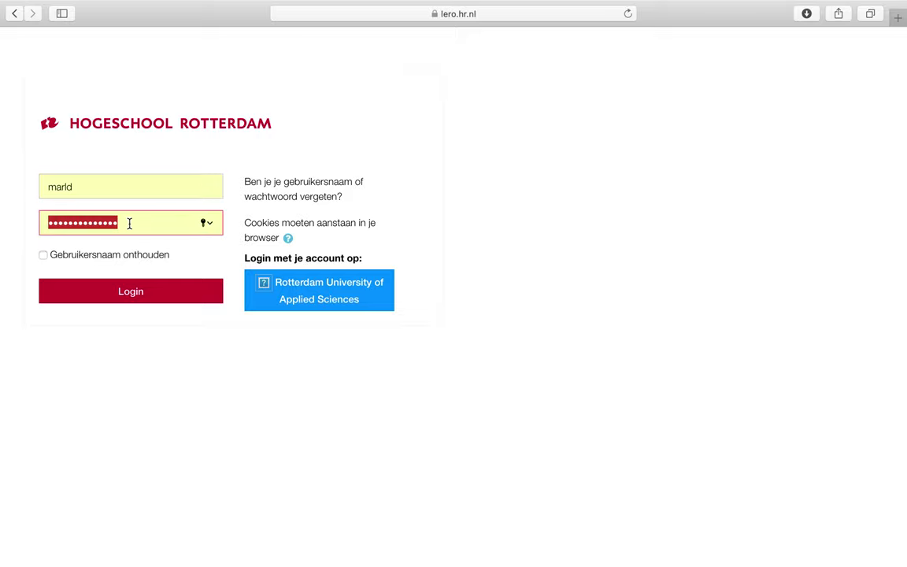
pyautogui.click(129, 292)
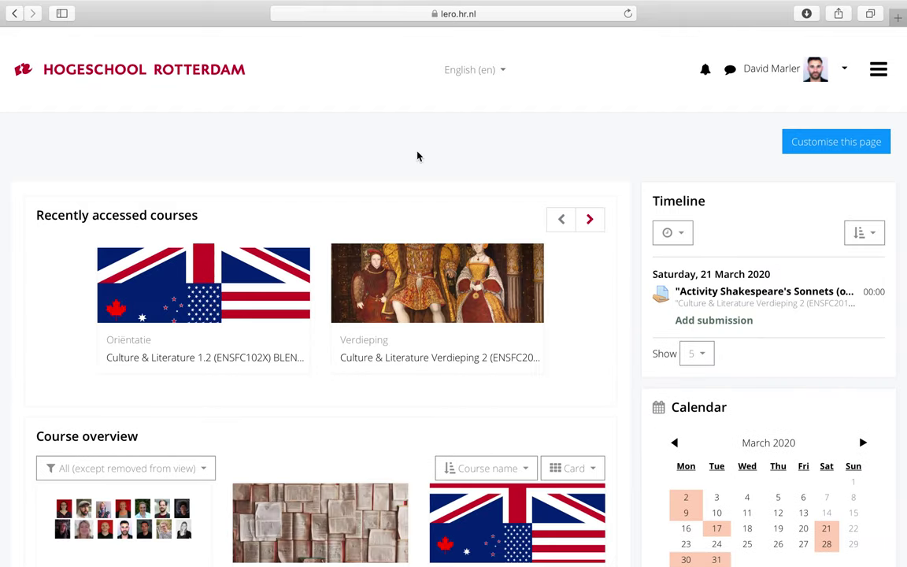
# Open the course Culture & Literature 1.2 (ENSFC102X) BLEND 3 and look through its activities and topic sections.
pyautogui.click(877, 69)
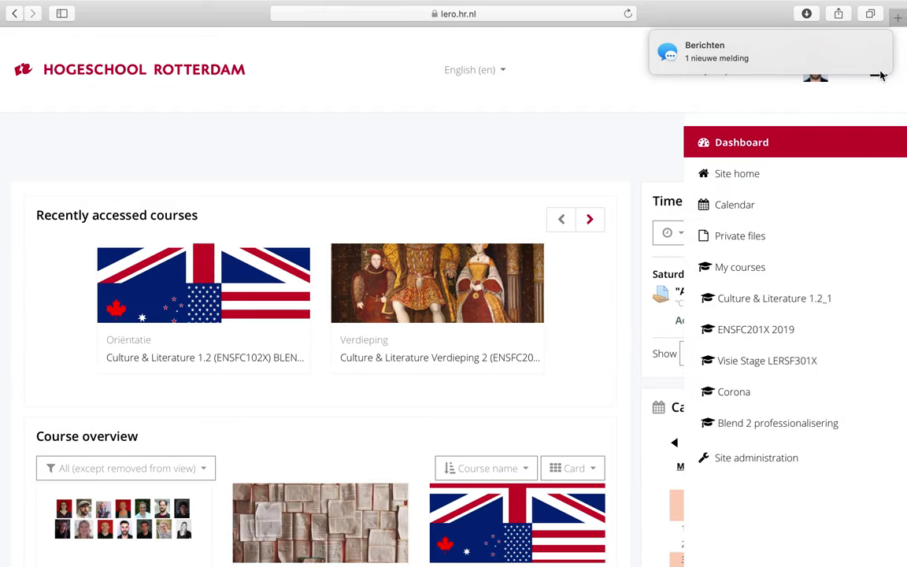
pyautogui.press('XF86AudioMute')
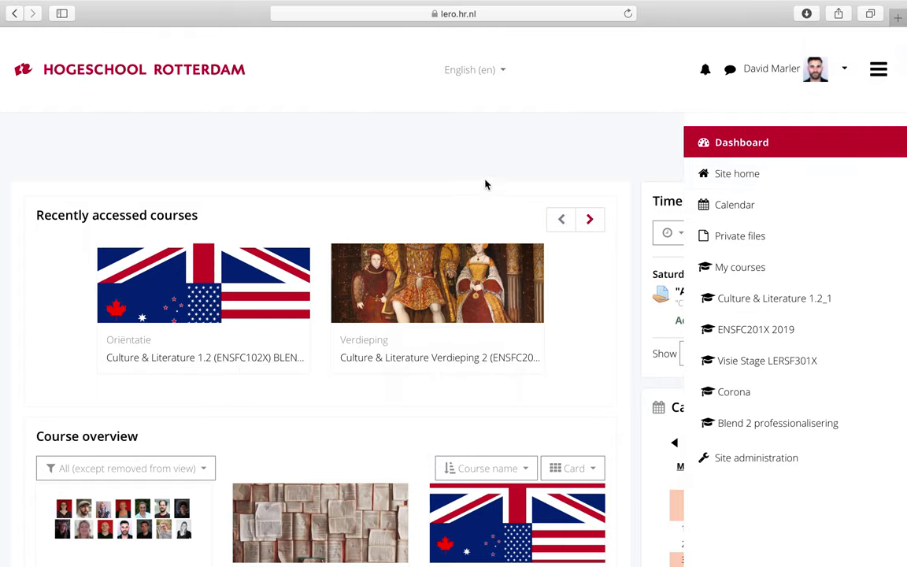
pyautogui.click(253, 362)
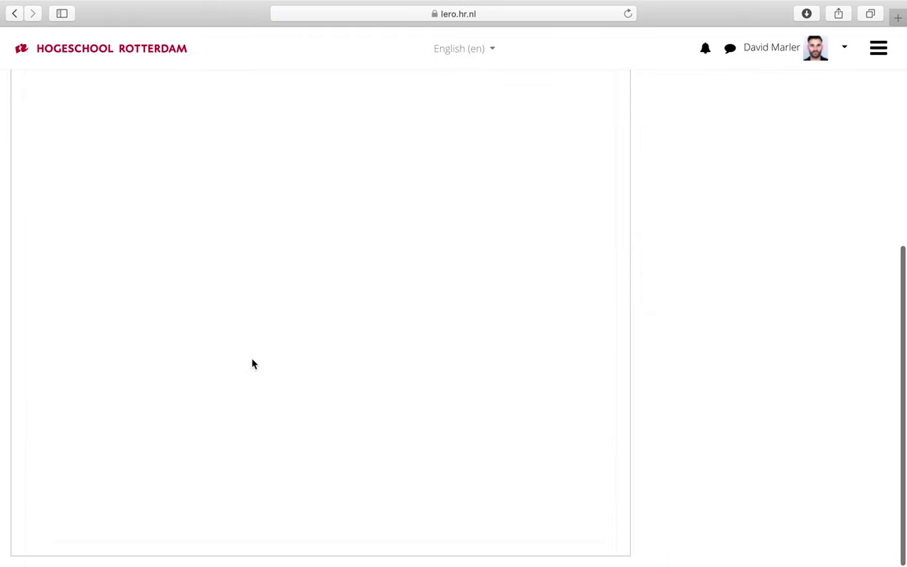
pyautogui.scroll(5, 252, 362)
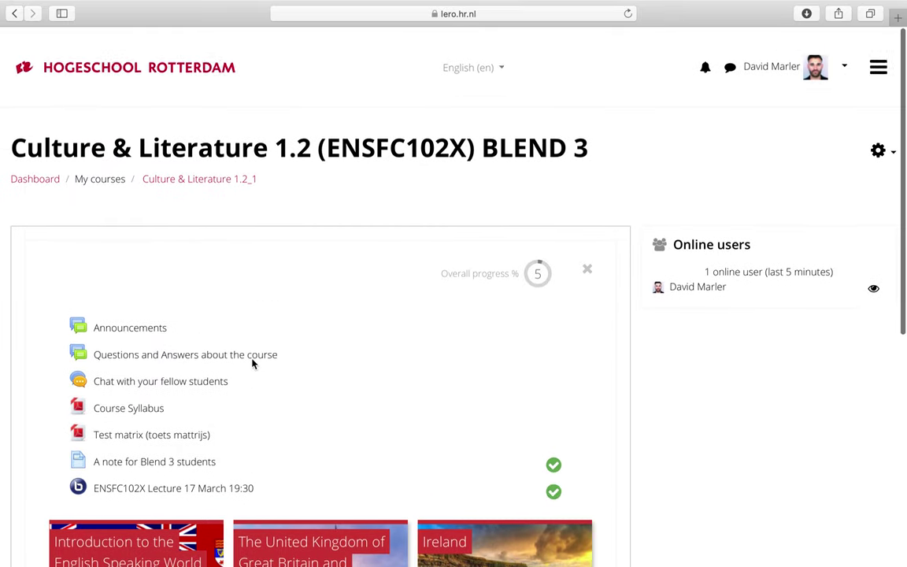
pyautogui.scroll(-5, 253, 362)
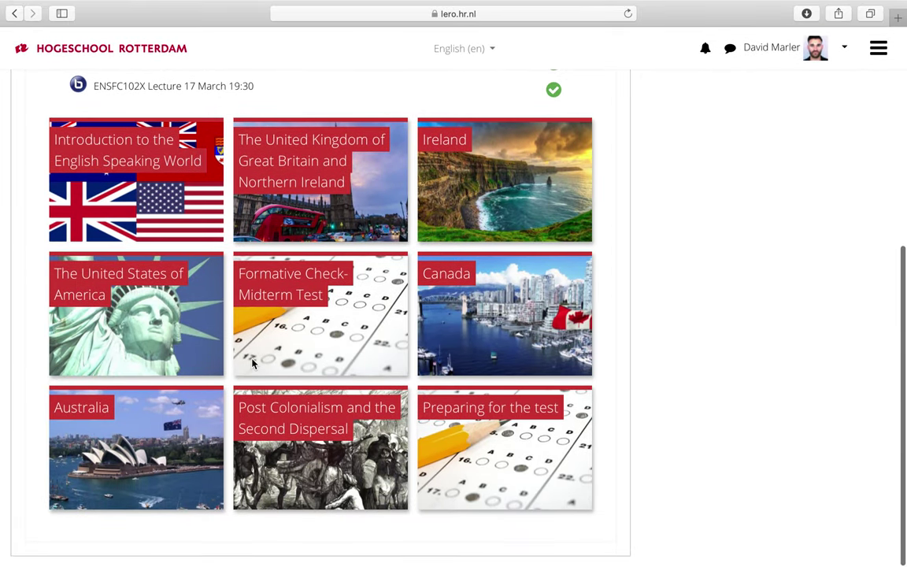
pyautogui.scroll(5, 253, 362)
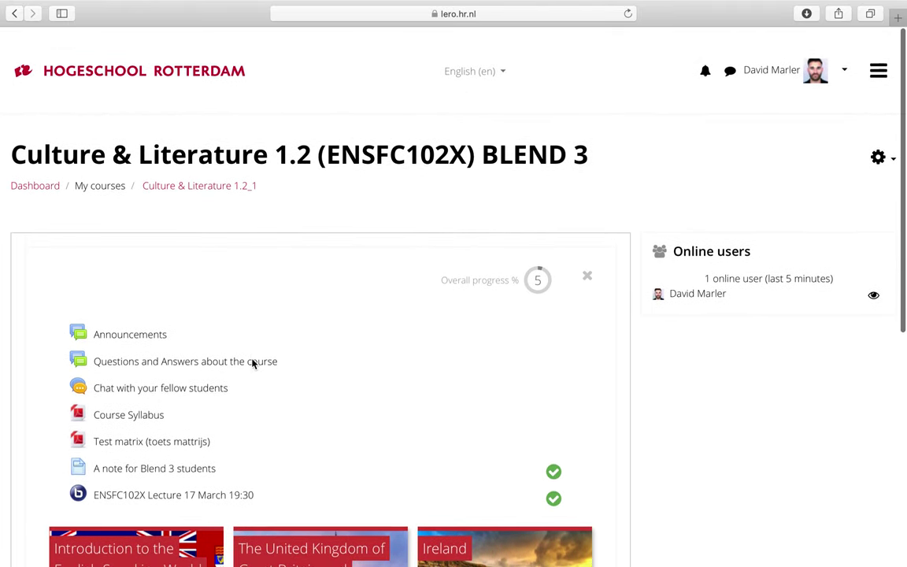
pyautogui.scroll(-5, 253, 362)
pyautogui.scroll(5, 253, 362)
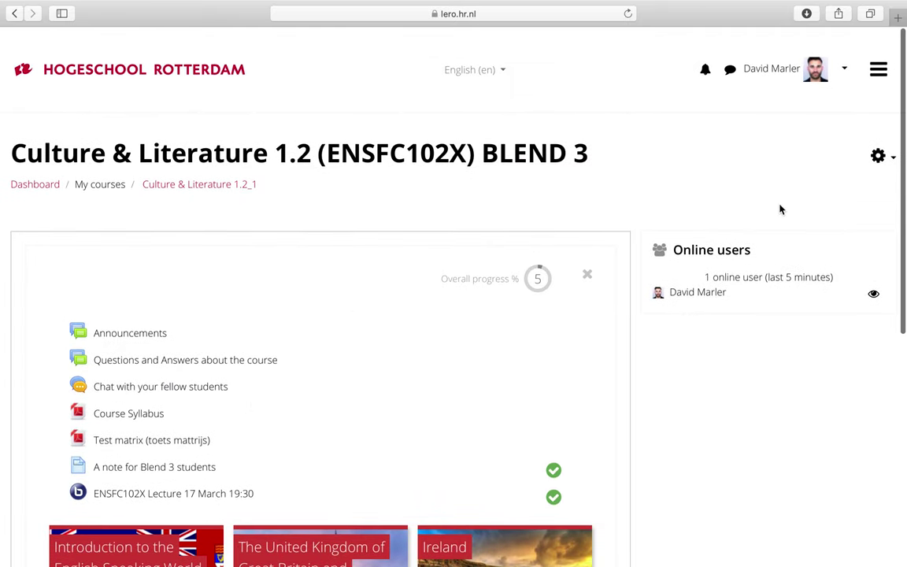
# Turn on editing for the course and expand the Australia section.
pyautogui.click(891, 160)
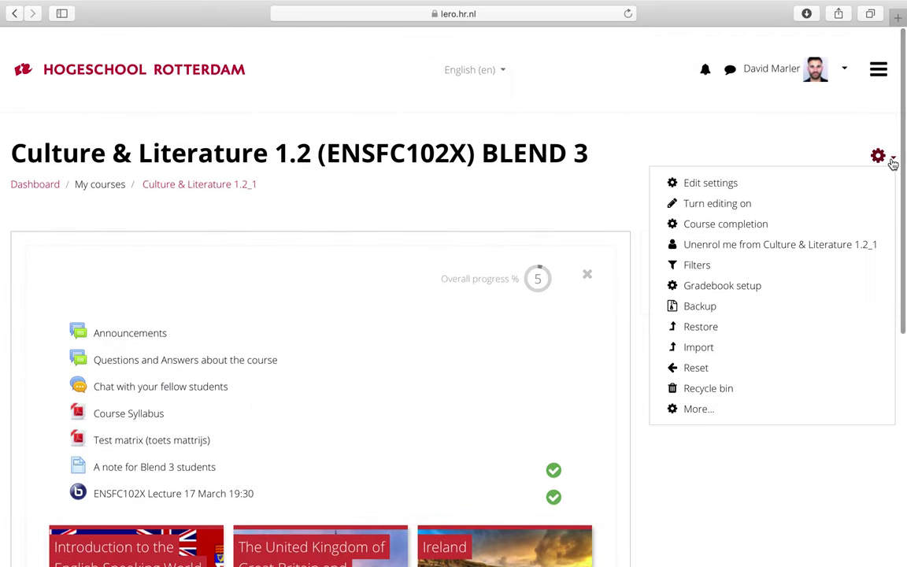
pyautogui.click(738, 206)
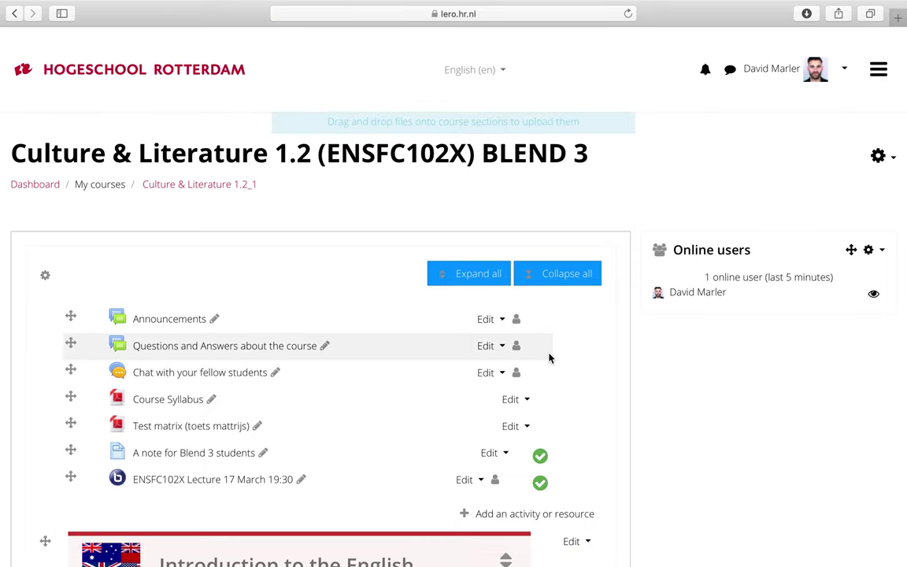
pyautogui.scroll(-3, 549, 356)
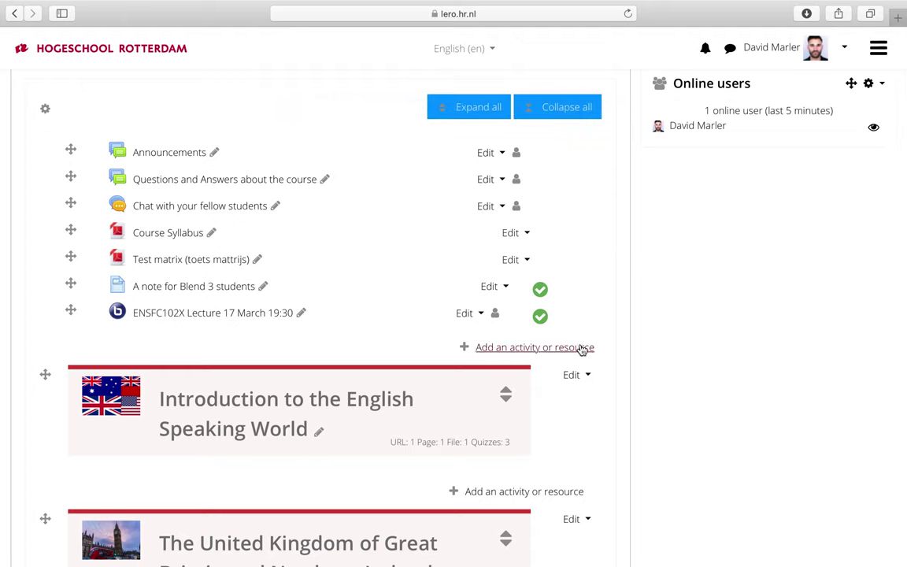
pyautogui.scroll(-10, 614, 294)
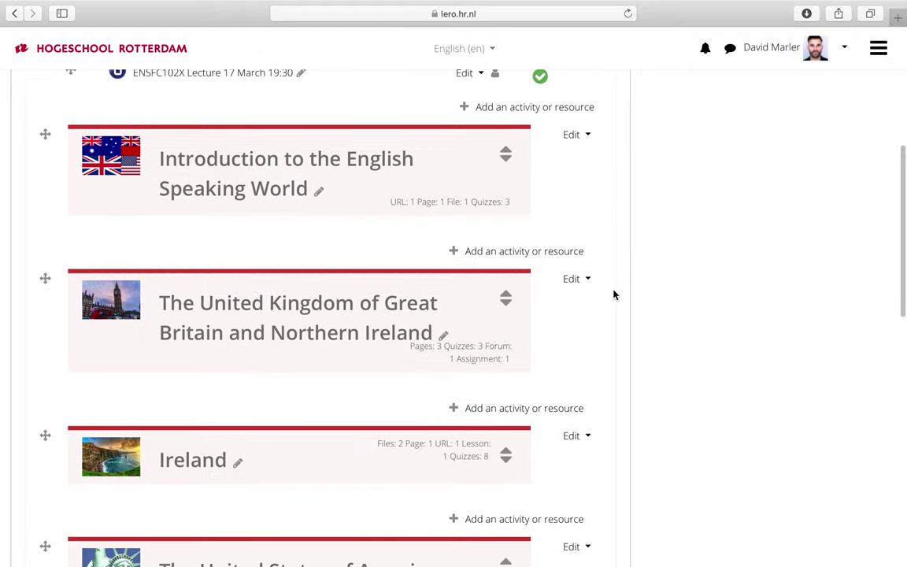
pyautogui.scroll(-2, 614, 294)
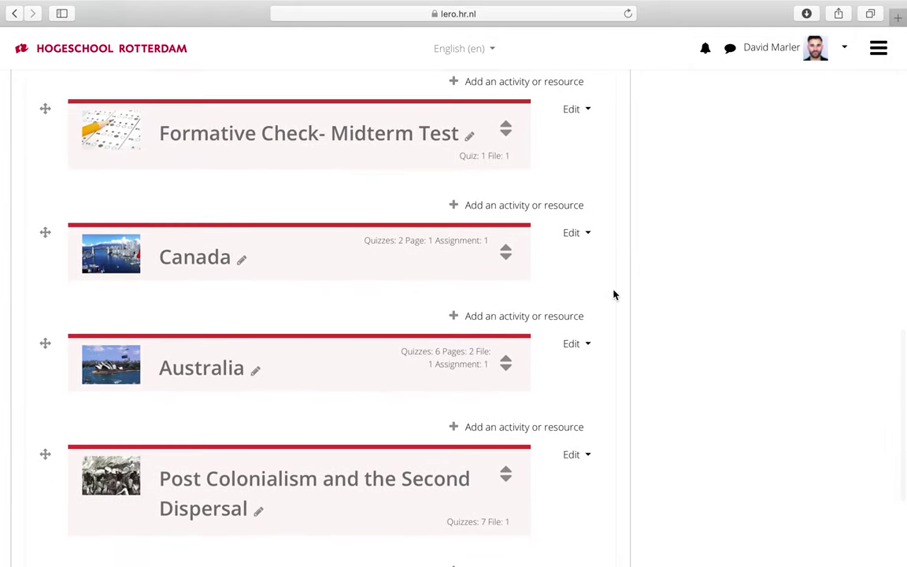
pyautogui.click(505, 368)
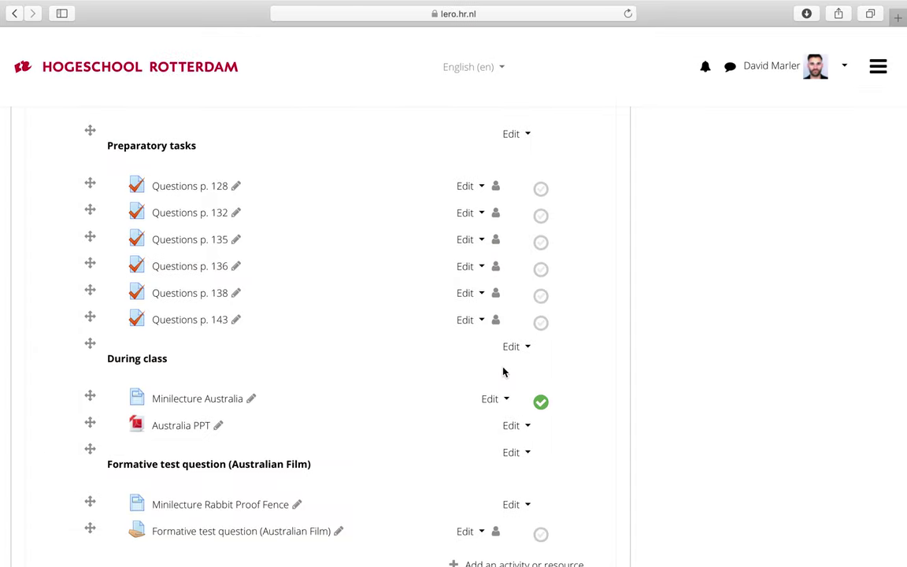
# Add a new BigBlueButtonBN activity at the end of the Australia section.
pyautogui.scroll(-2, 502, 370)
pyautogui.scroll(2, 329, 166)
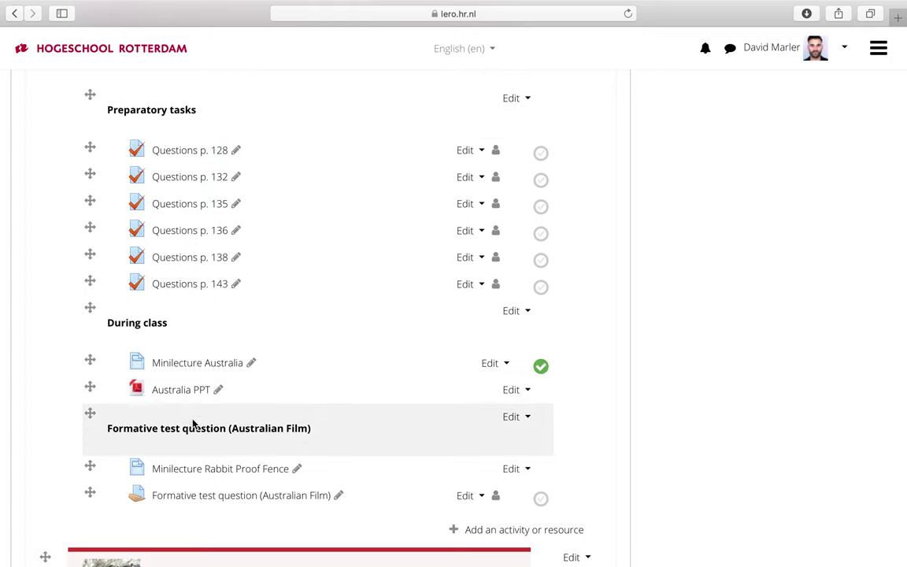
pyautogui.scroll(-2, 359, 426)
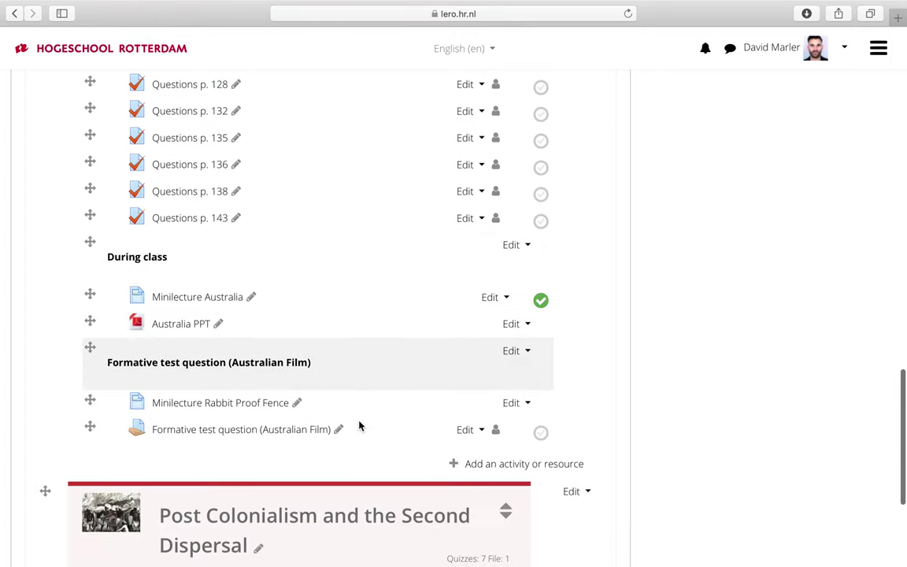
pyautogui.click(502, 465)
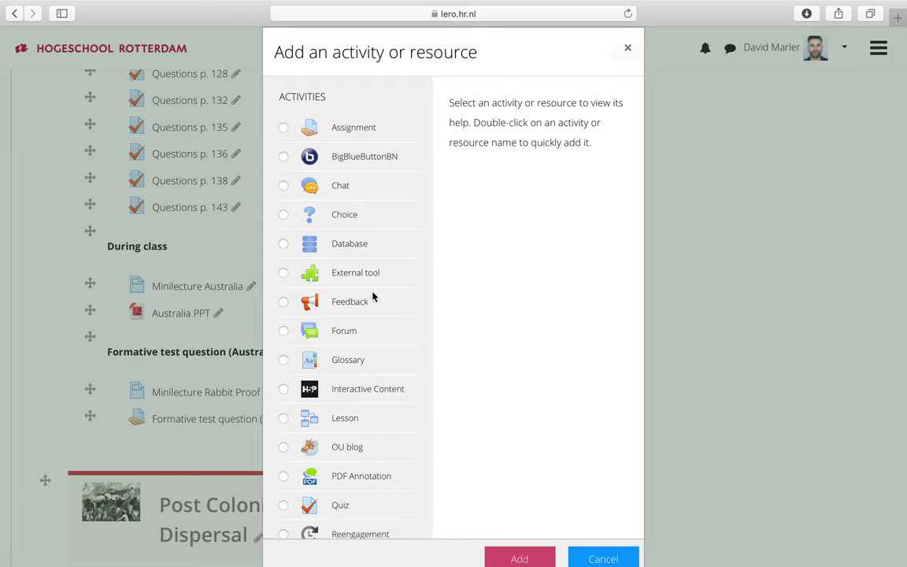
pyautogui.click(281, 154)
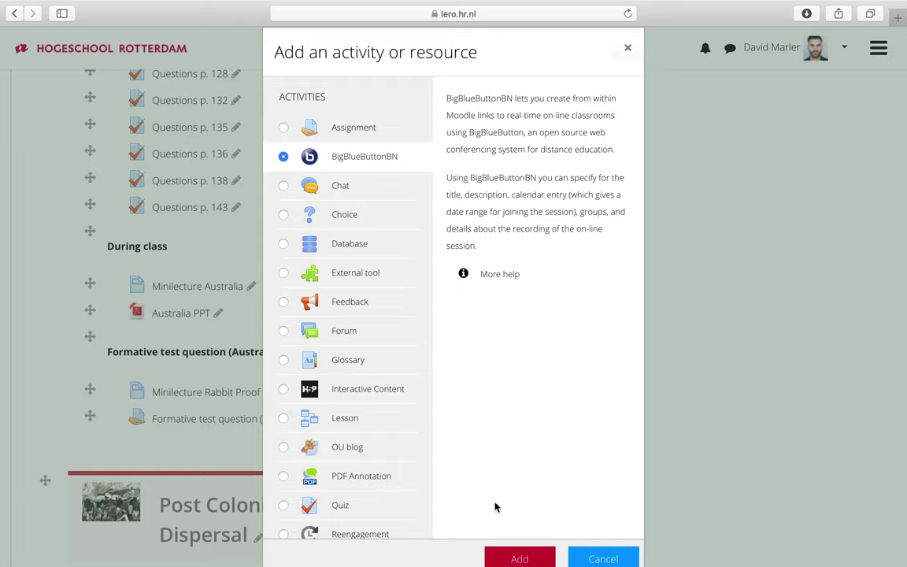
pyautogui.click(519, 557)
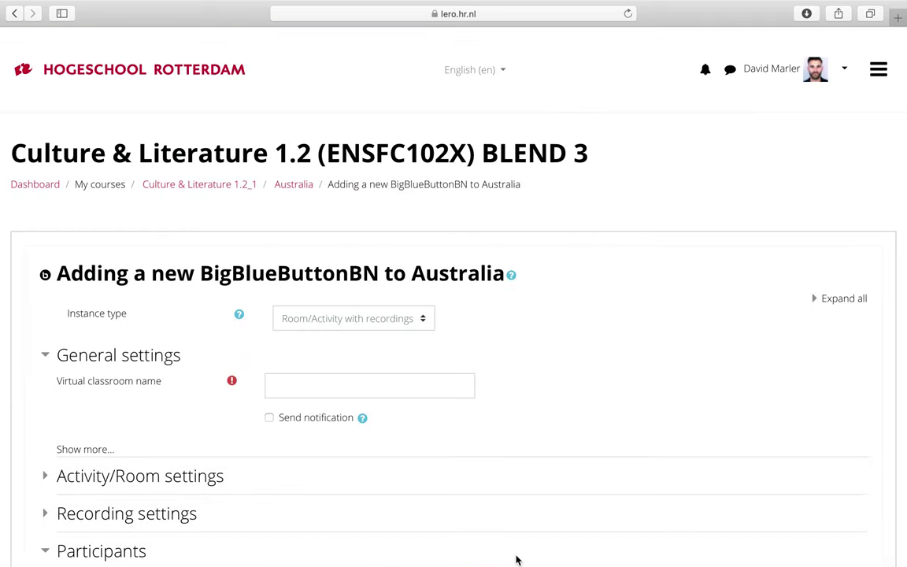
# Enter "Lecture 18 March at 18:40" as the virtual classroom name.
pyautogui.click(351, 387)
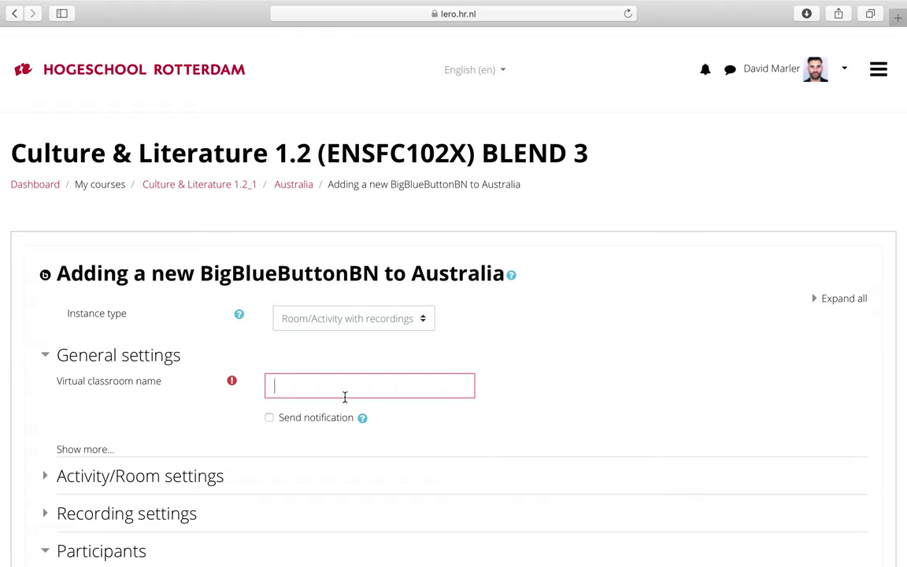
pyautogui.write('Lecture')
pyautogui.moveTo(761, 11)
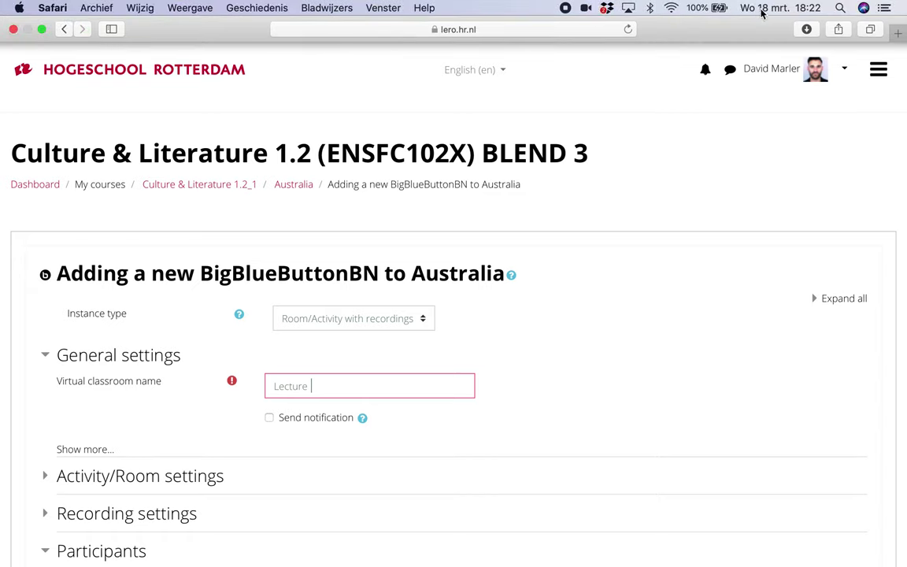
pyautogui.write('cture ')
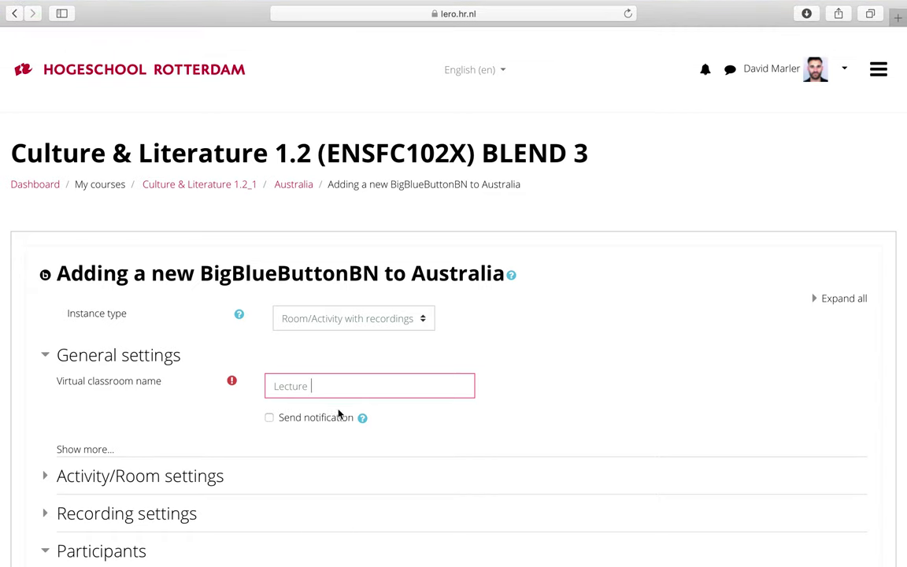
pyautogui.write('18 March at 18:40')
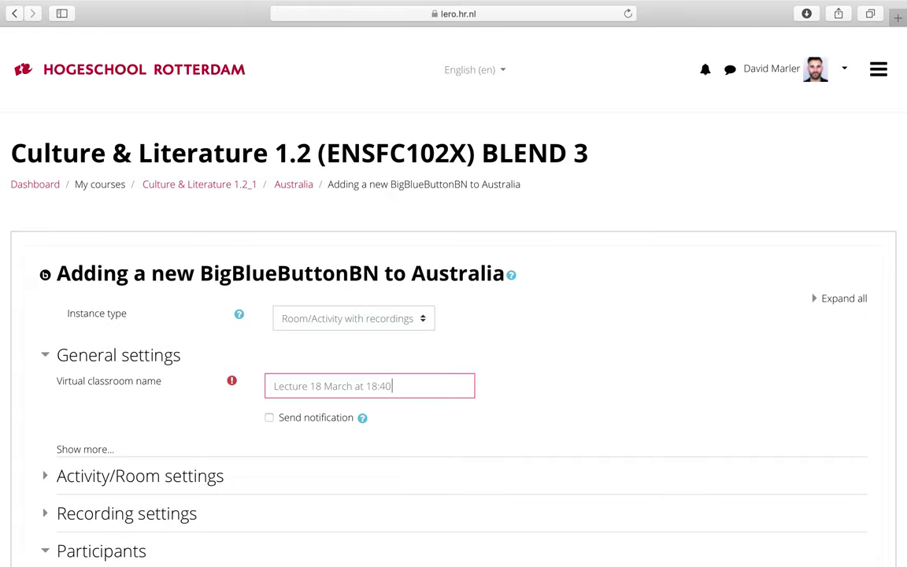
# Examine the activity/room settings, recording settings and participant list of the virtual classroom.
pyautogui.scroll(-5, 607, 378)
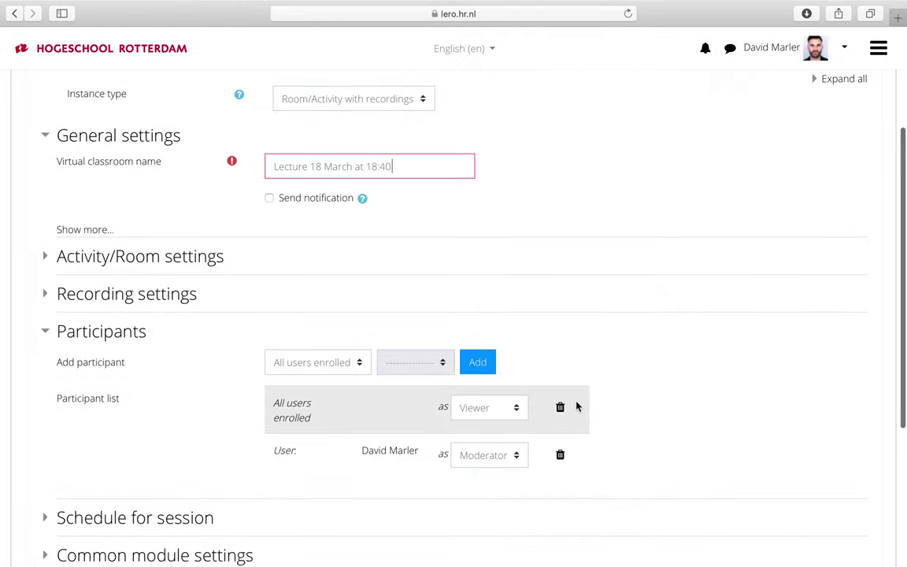
pyautogui.click(181, 256)
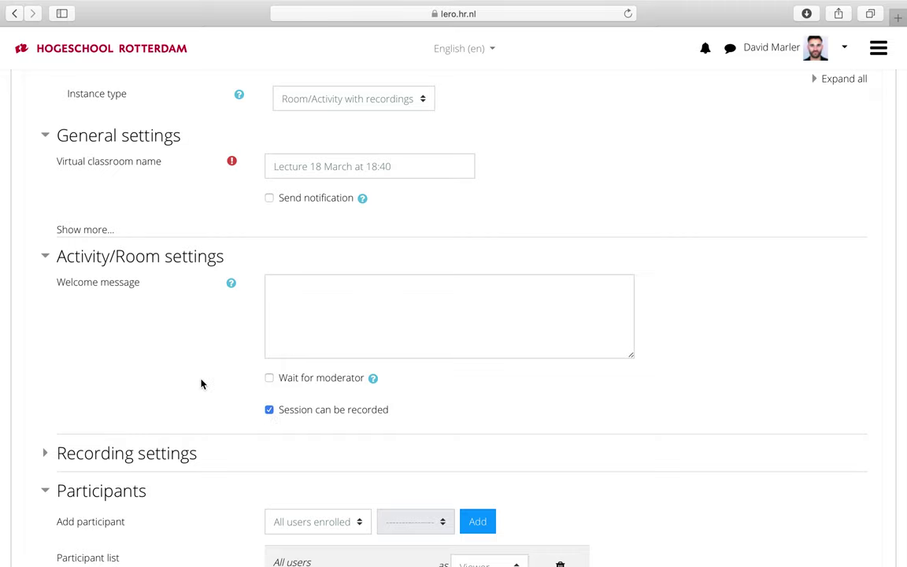
pyautogui.scroll(-3, 201, 383)
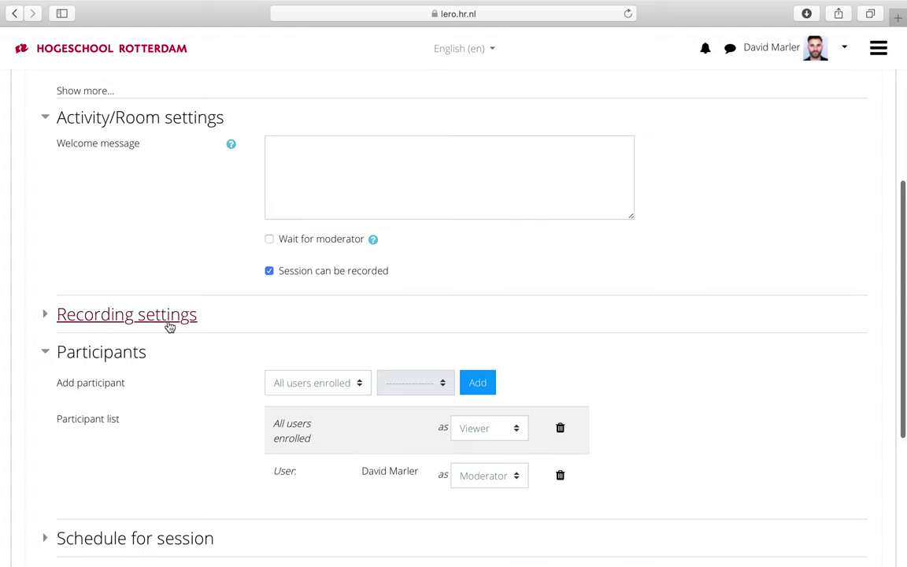
pyautogui.scroll(-3, 174, 381)
pyautogui.click(153, 170)
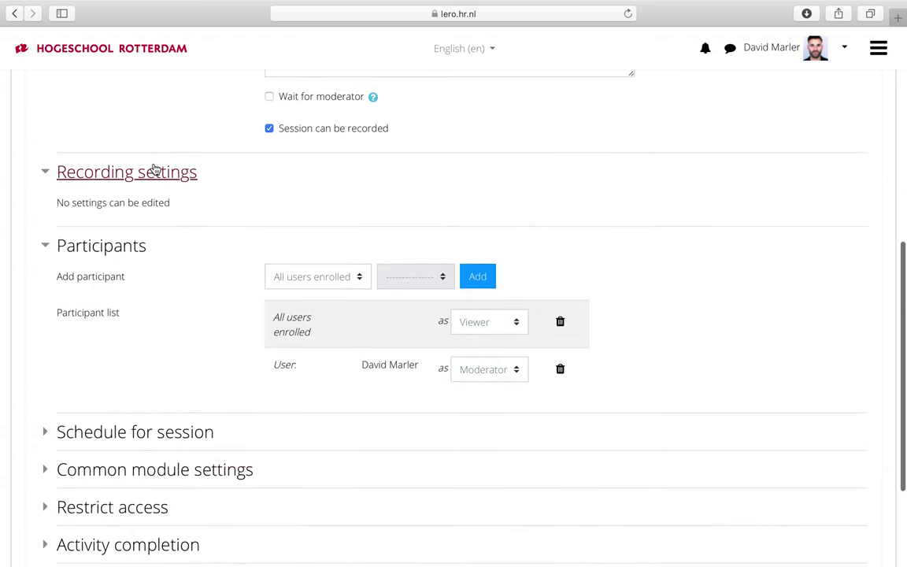
pyautogui.click(156, 167)
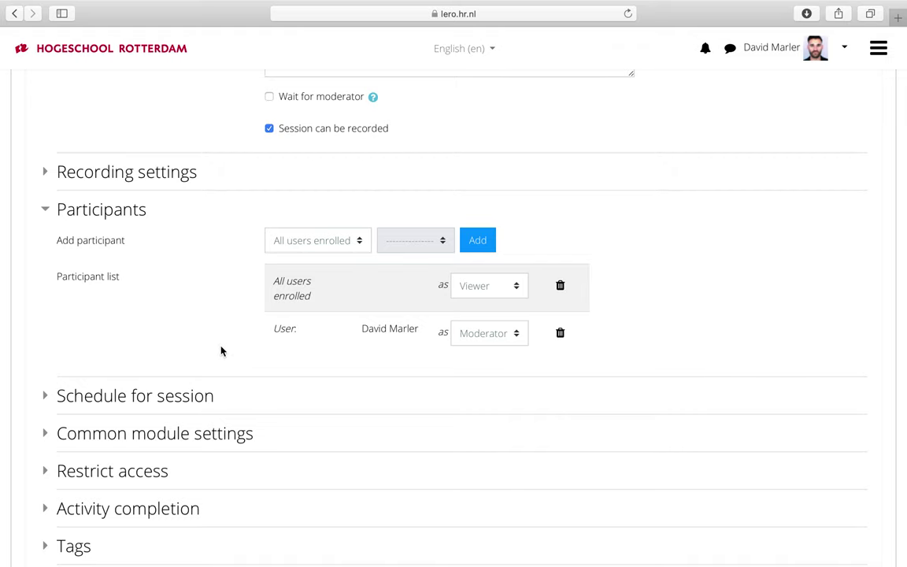
# Enable the session's join-open and join-closed times, and set the opening time to 18:23.
pyautogui.scroll(-3, 220, 350)
pyautogui.click(189, 285)
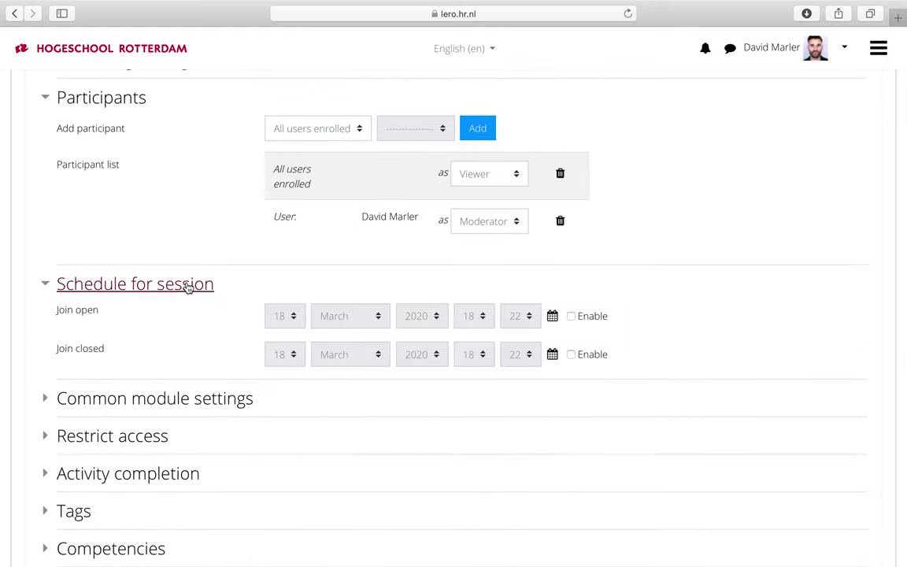
pyautogui.click(571, 316)
pyautogui.click(572, 355)
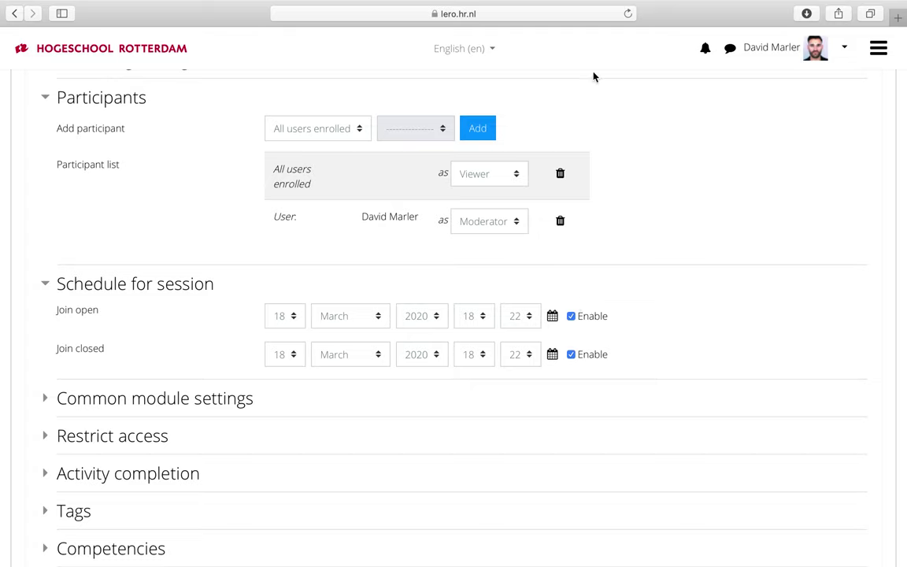
pyautogui.moveTo(600, 5)
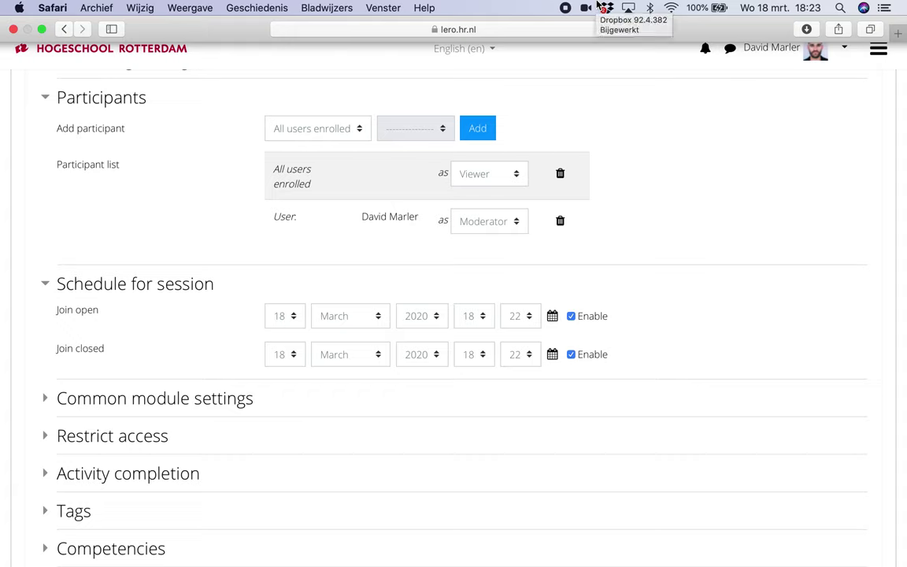
pyautogui.click(512, 315)
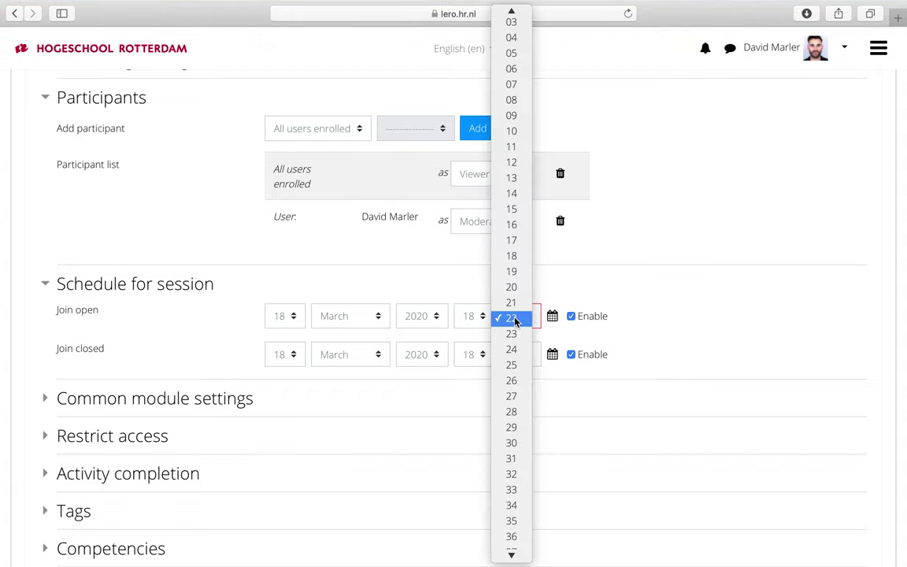
pyautogui.click(511, 333)
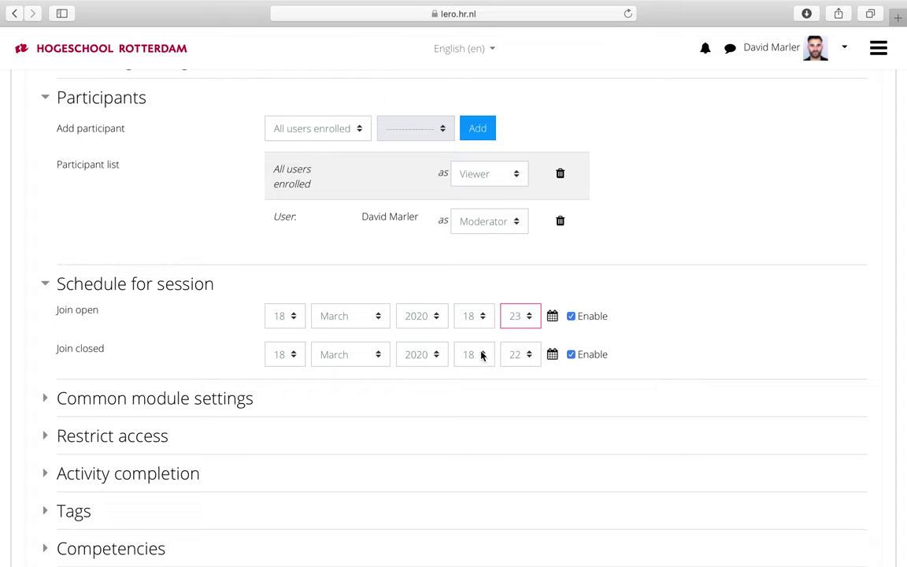
# Set the session's join-closed time to 19:40 and keep the closing time enabled.
pyautogui.click(481, 356)
pyautogui.click(469, 373)
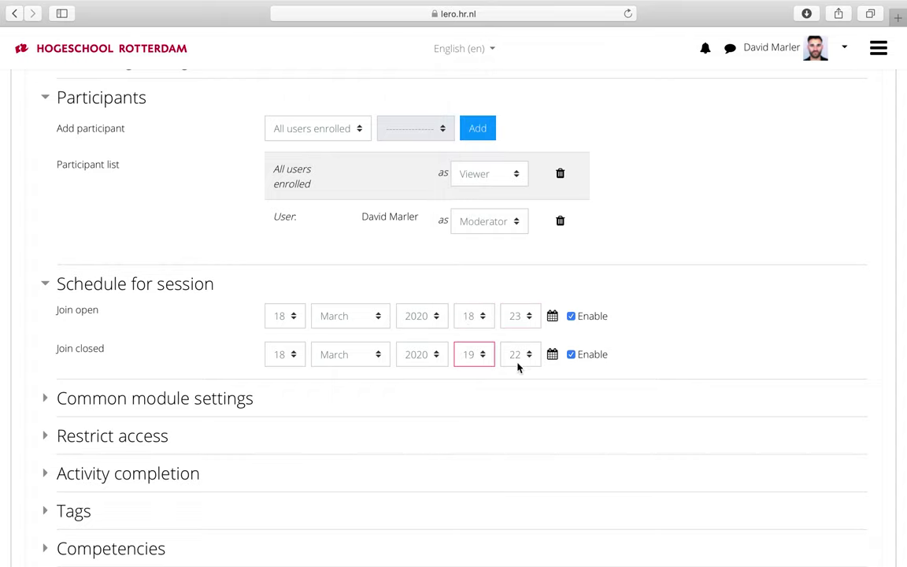
pyautogui.click(517, 362)
pyautogui.scroll(-3, 517, 520)
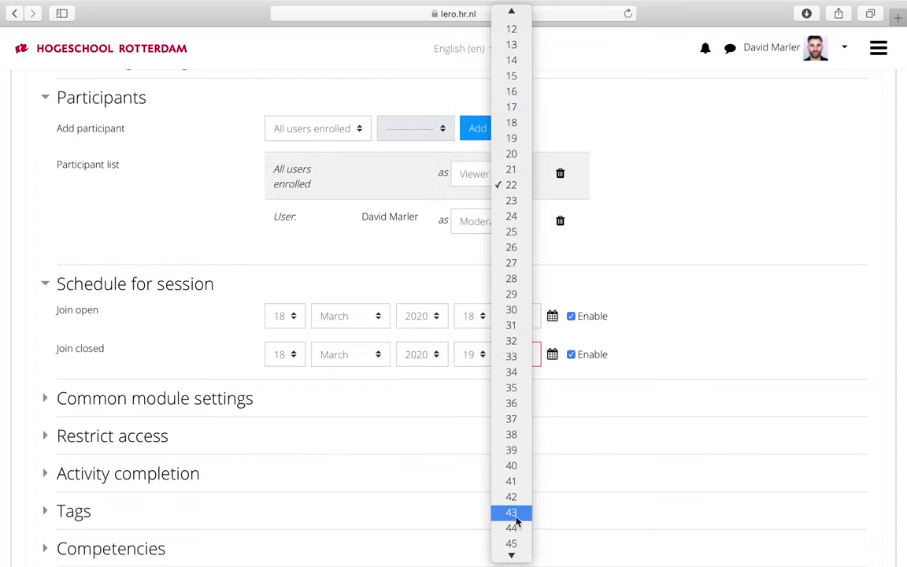
pyautogui.click(519, 466)
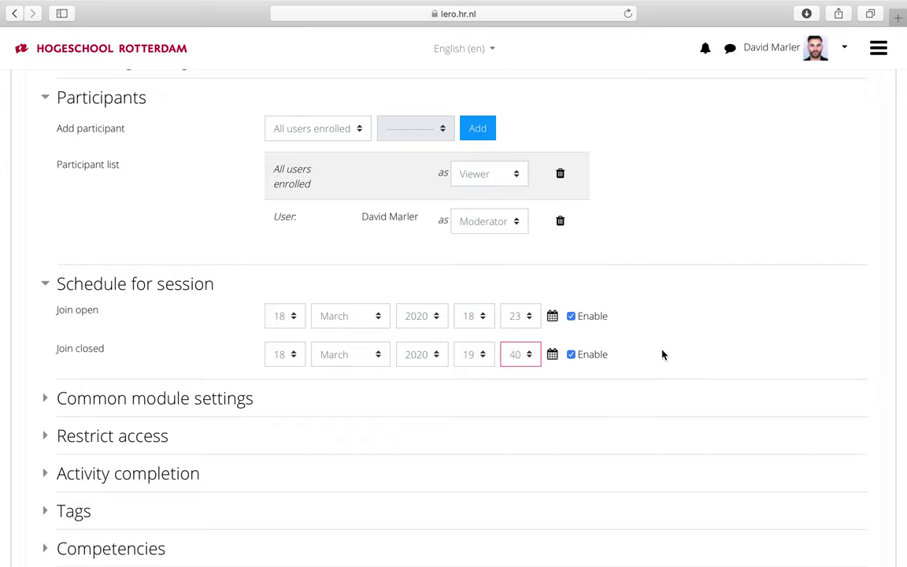
pyautogui.click(571, 355)
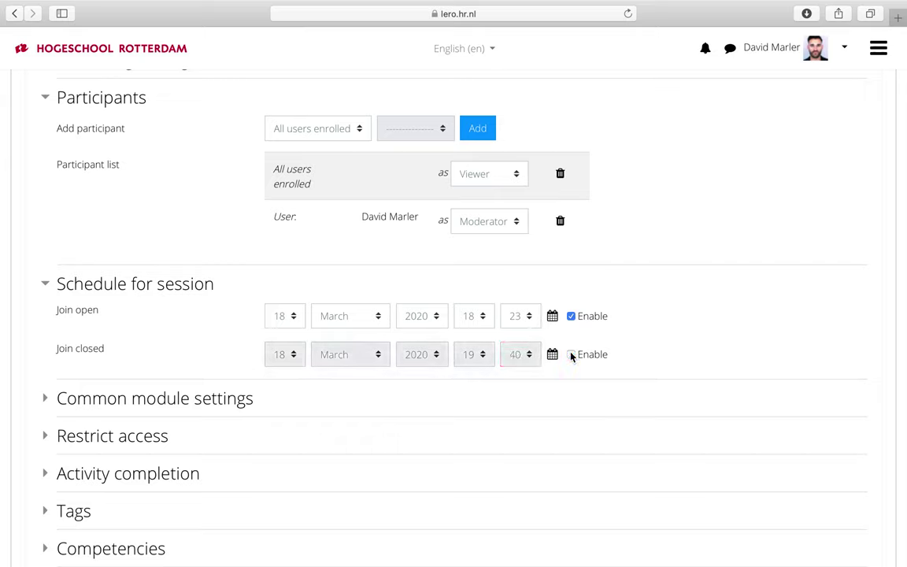
pyautogui.click(571, 354)
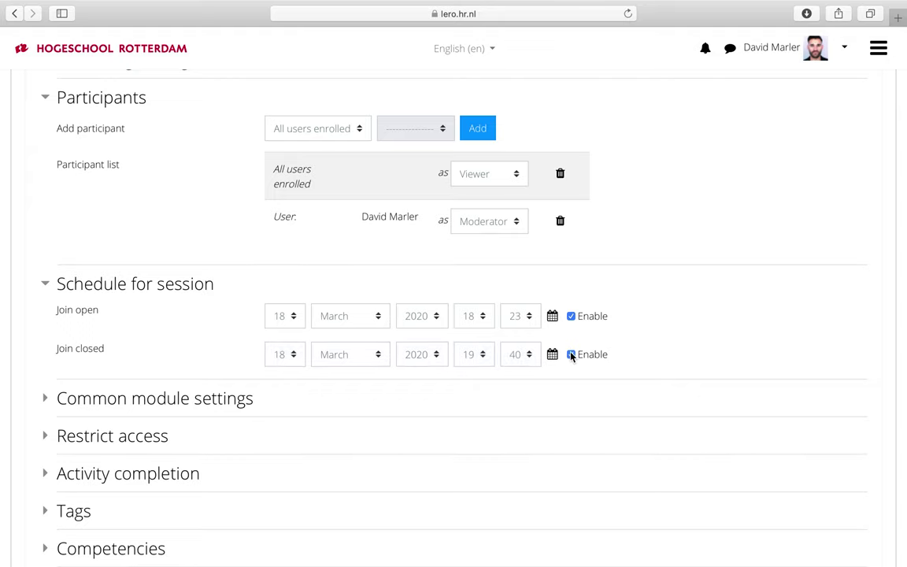
# Set completion tracking to "Show activity as complete when conditions are met", requiring students to view it, and save the activity, returning to the course.
pyautogui.scroll(-3, 649, 329)
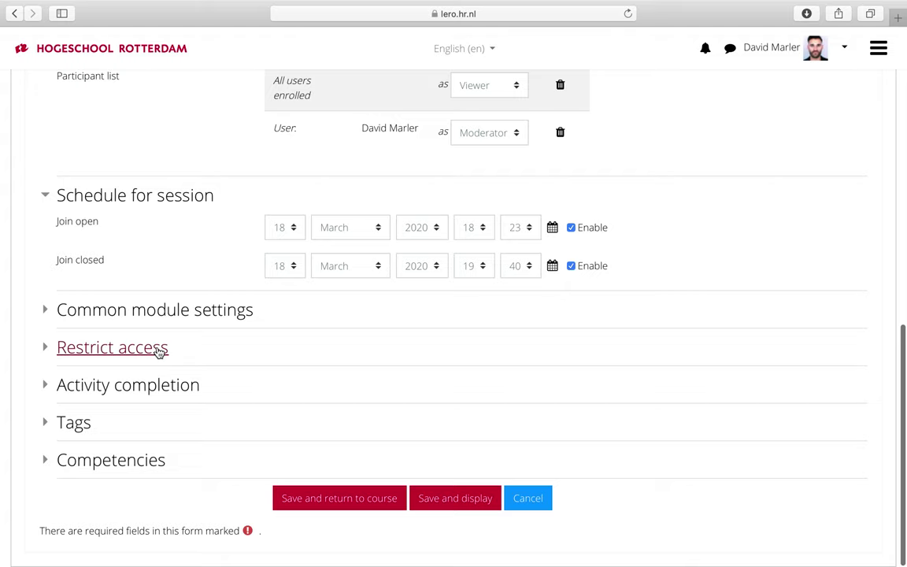
pyautogui.click(161, 387)
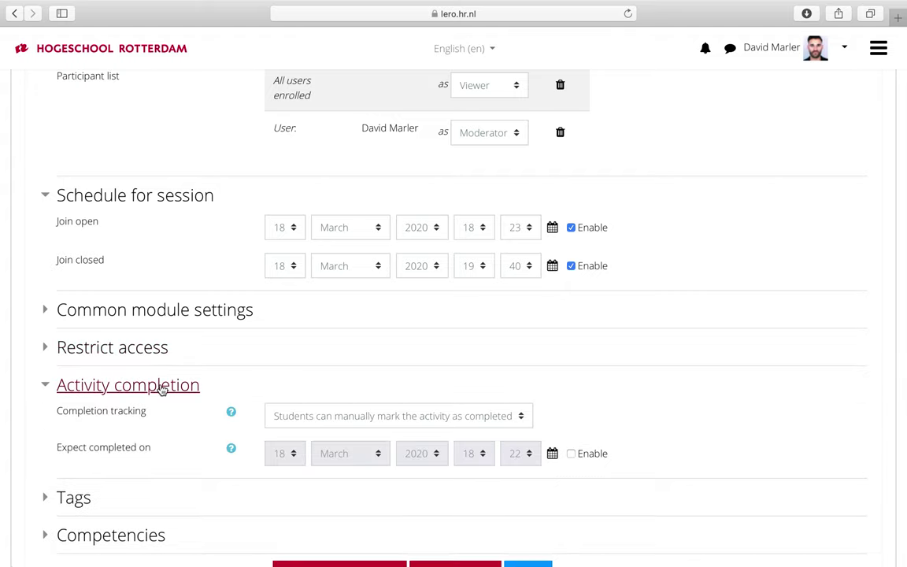
pyautogui.scroll(-3, 437, 356)
pyautogui.click(440, 341)
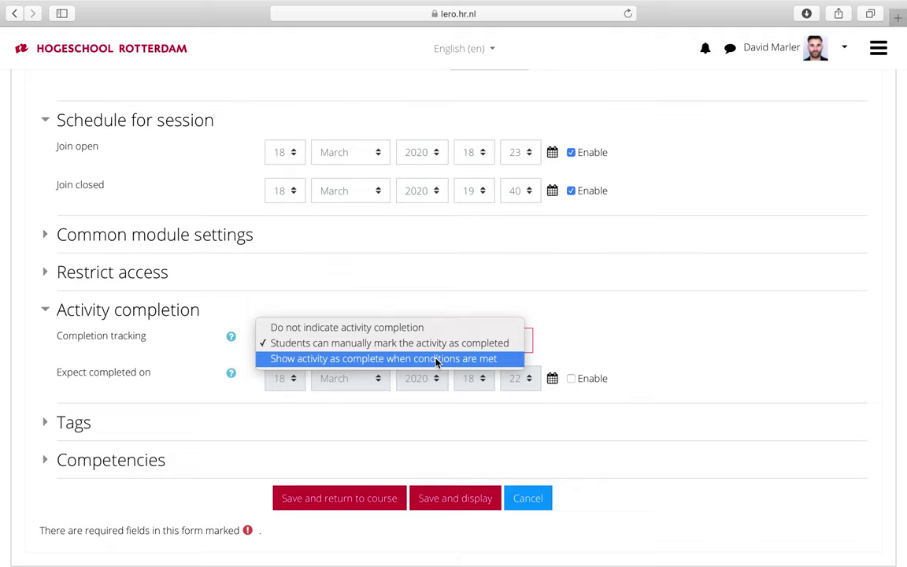
pyautogui.click(437, 360)
pyautogui.scroll(-1, 547, 382)
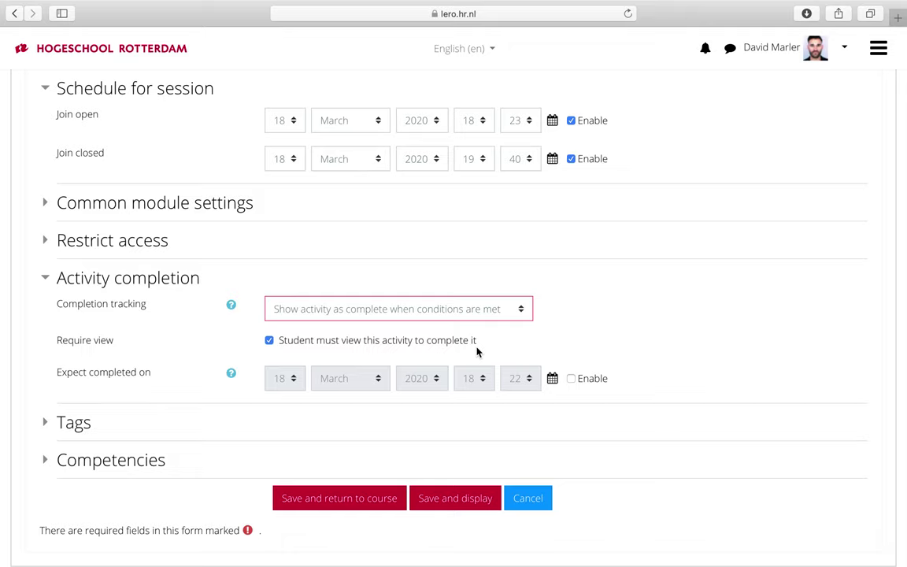
pyautogui.click(336, 504)
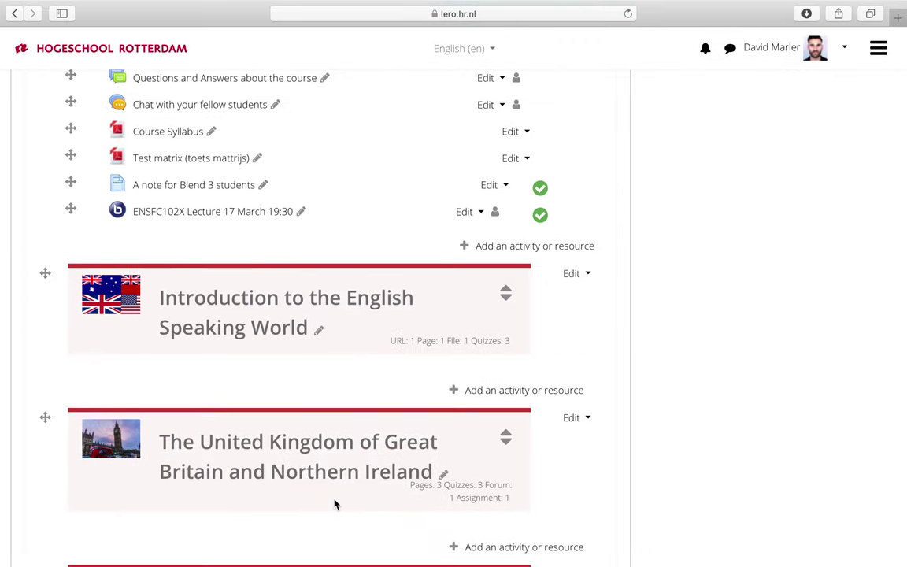
# Move the "Lecture 18 March at 18:40" activity directly below "Australia PPT", under the "During class" heading of the Australia section.
pyautogui.scroll(-15, 334, 504)
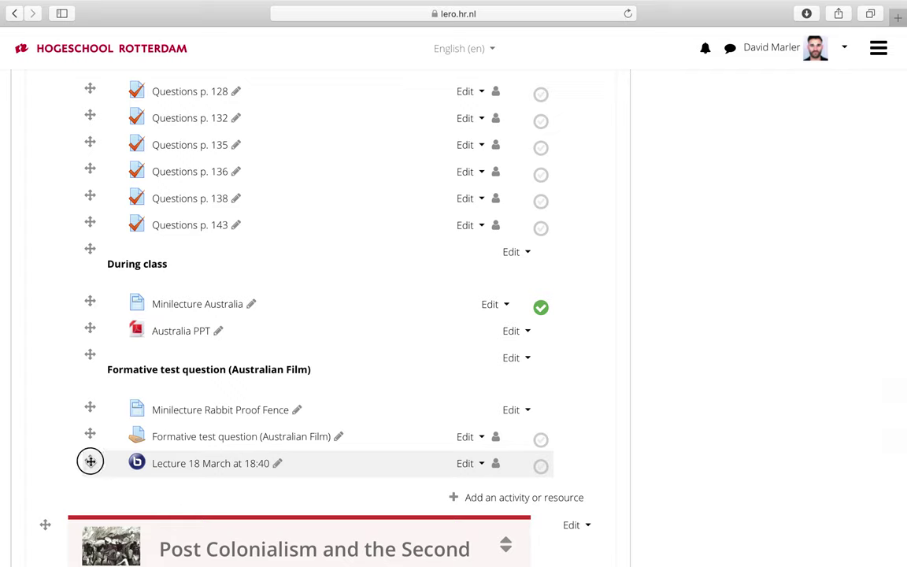
pyautogui.moveTo(89, 461); pyautogui.dragTo(87, 350)
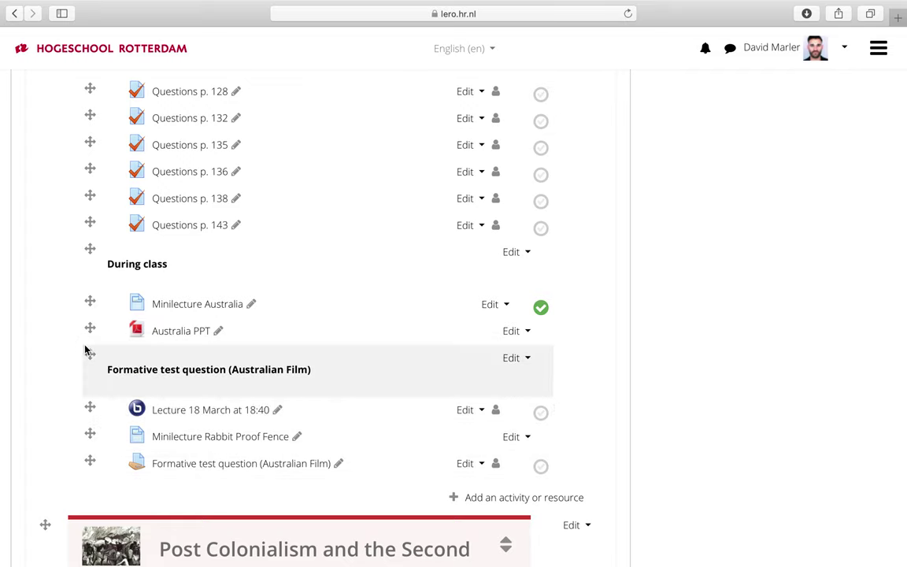
pyautogui.moveTo(87, 405); pyautogui.dragTo(86, 355)
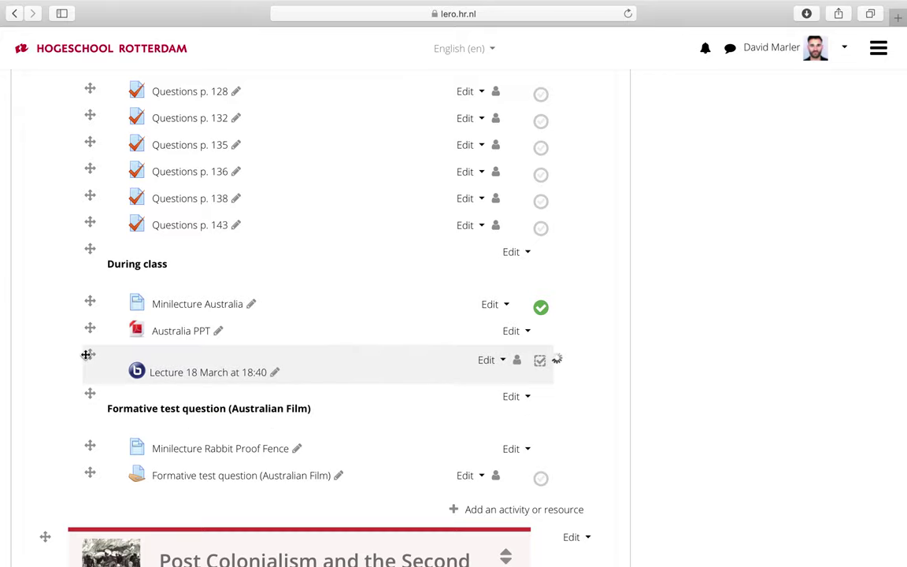
# Turn editing off for the course.
pyautogui.scroll(20, 700, 401)
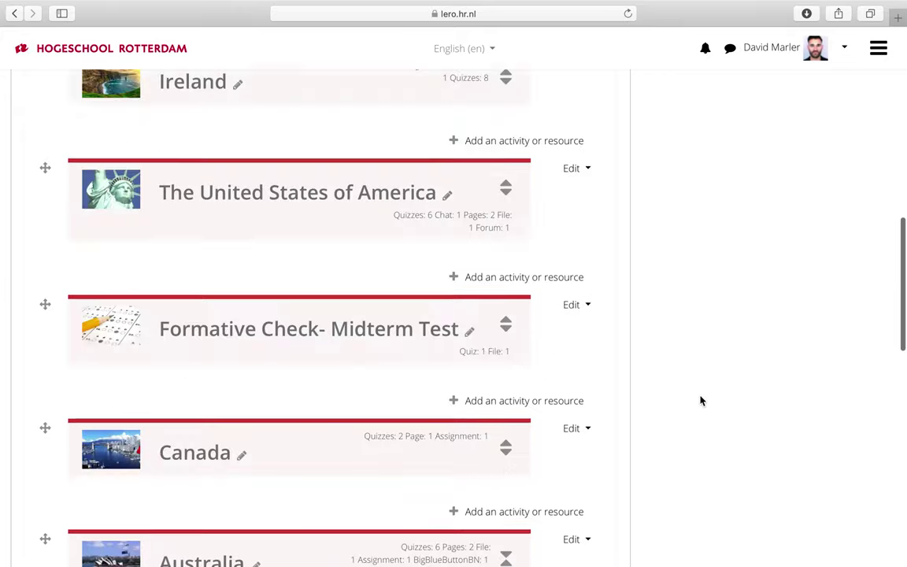
pyautogui.click(888, 162)
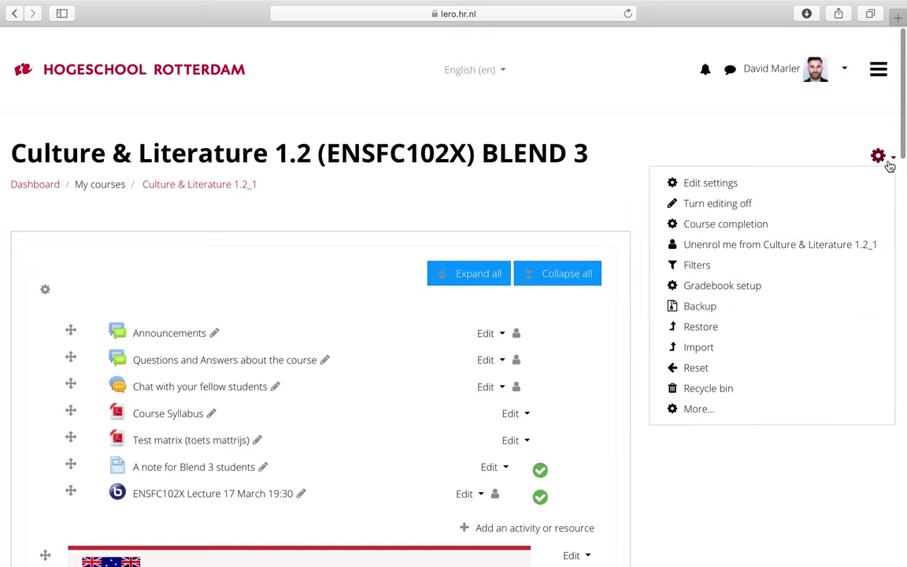
pyautogui.click(718, 203)
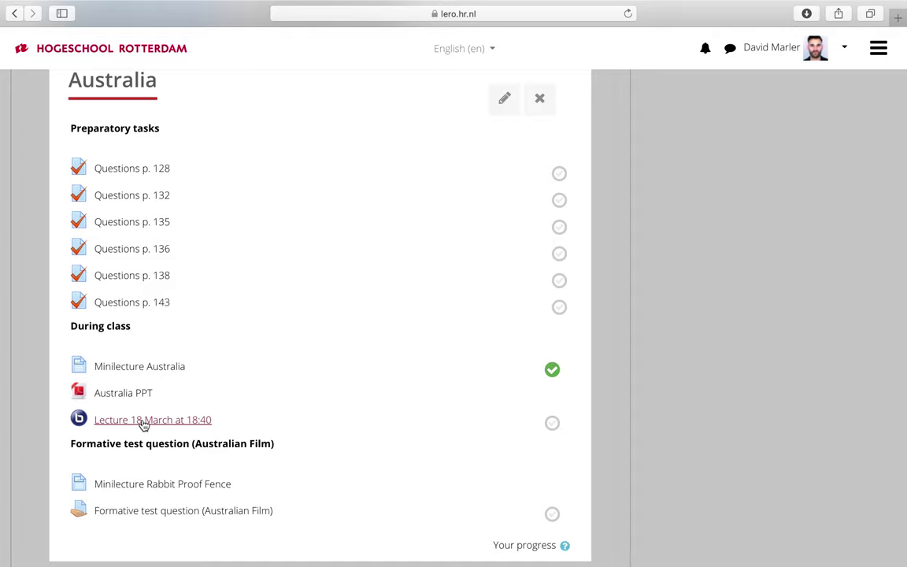
# Join the "Lecture 18 March at 18:40" session from the Australia section with microphone audio, allowing microphone access and passing the echo test.
pyautogui.click(144, 421)
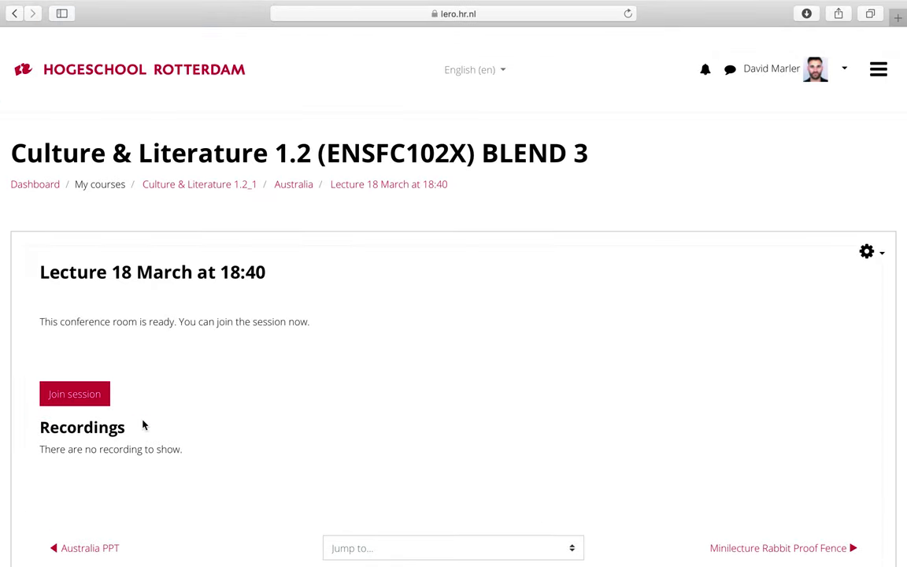
pyautogui.scroll(-3, 143, 425)
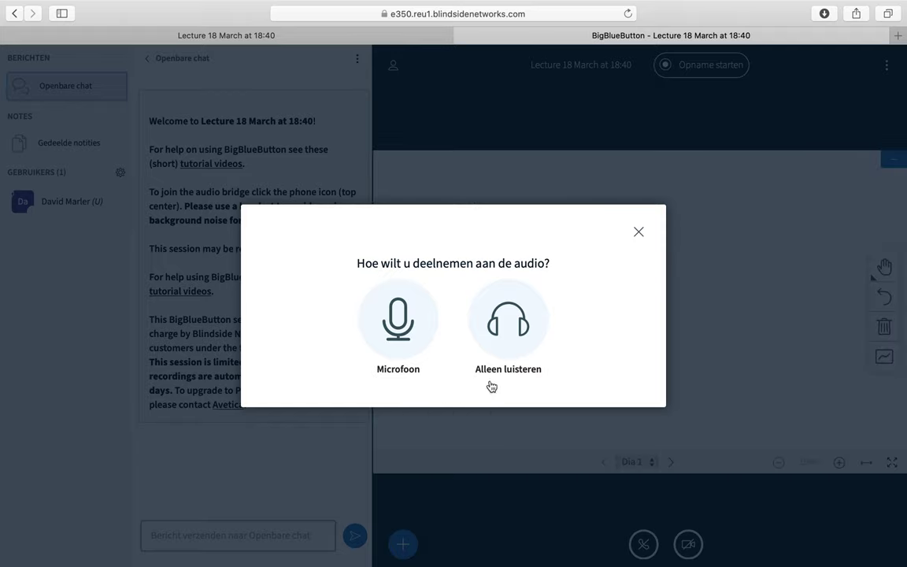
pyautogui.click(399, 323)
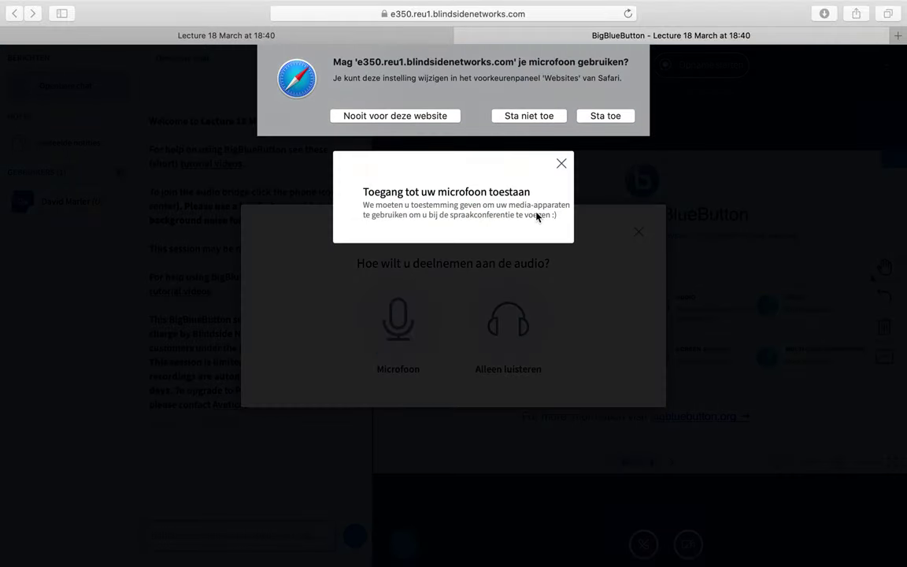
pyautogui.click(606, 116)
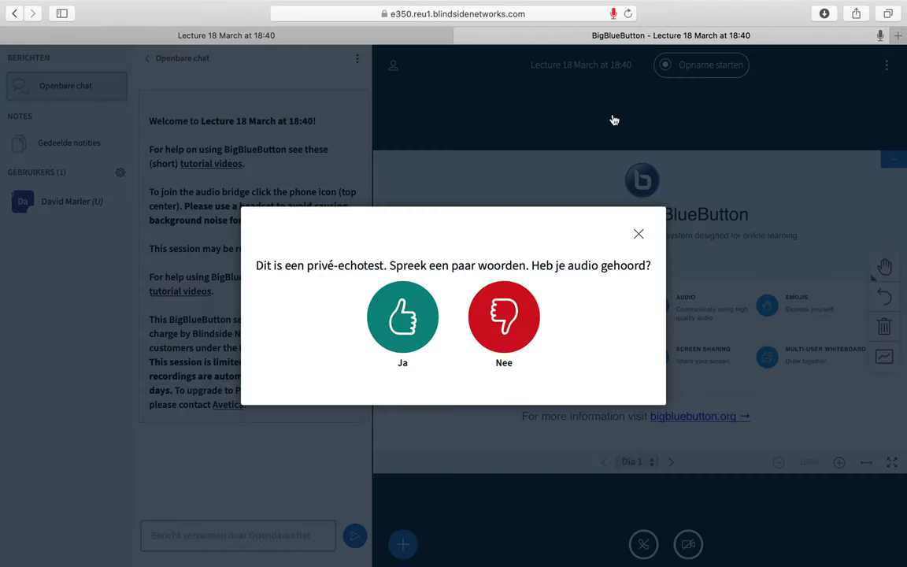
pyautogui.click(402, 327)
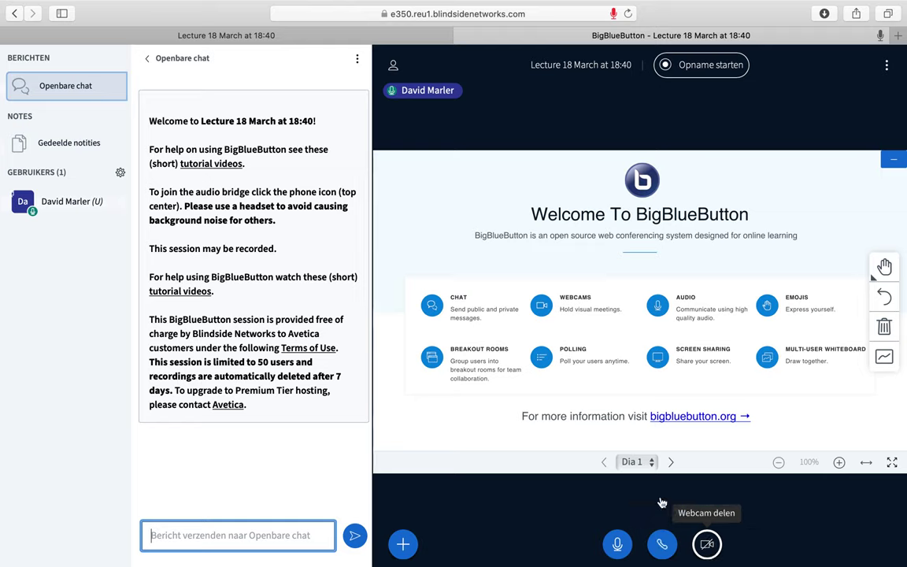
# Share the FaceTime camera at medium quality in the session, allowing camera access, and stop sharing it.
pyautogui.moveTo(683, 562)
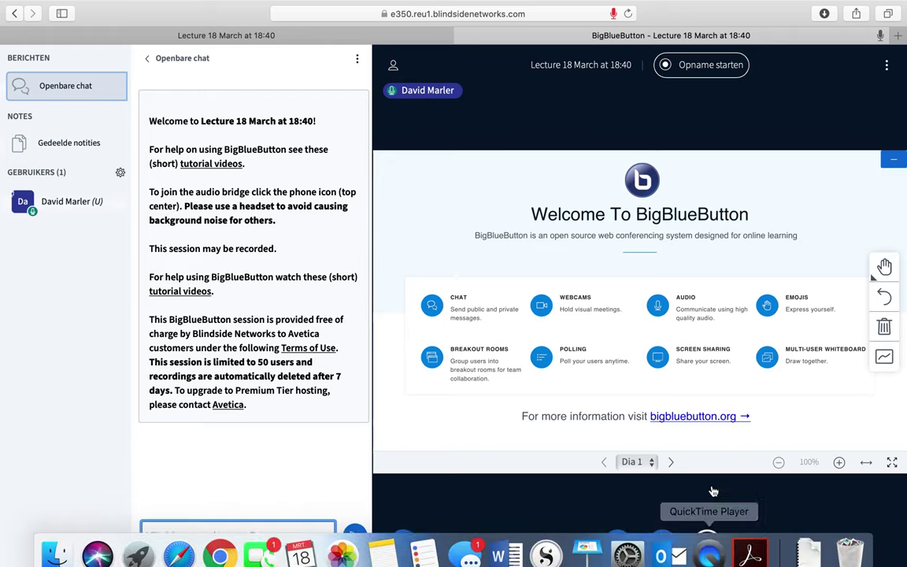
pyautogui.click(708, 543)
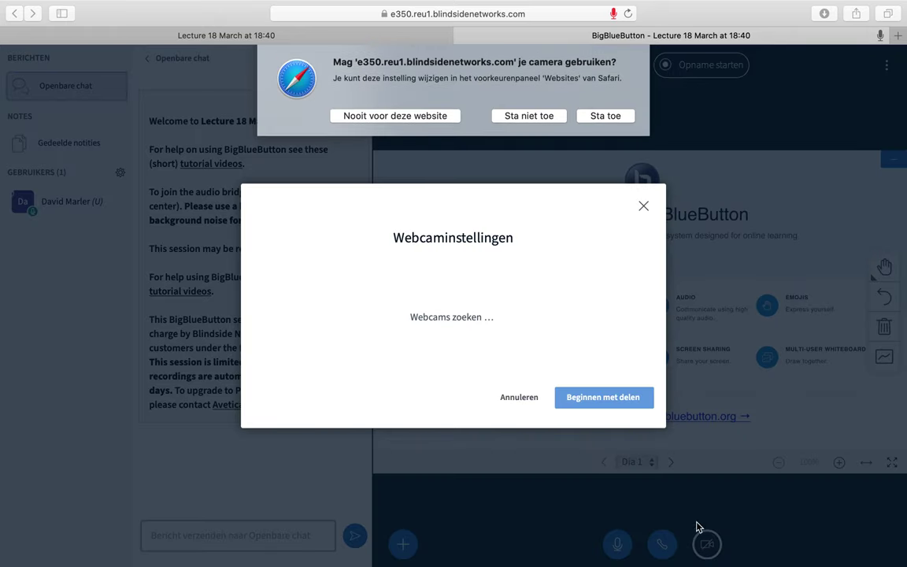
pyautogui.click(599, 119)
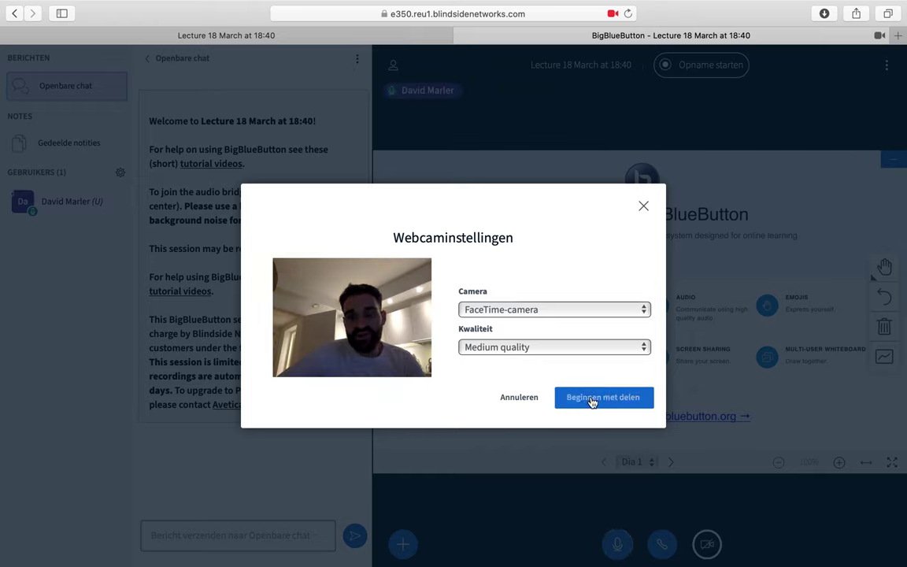
pyautogui.click(591, 402)
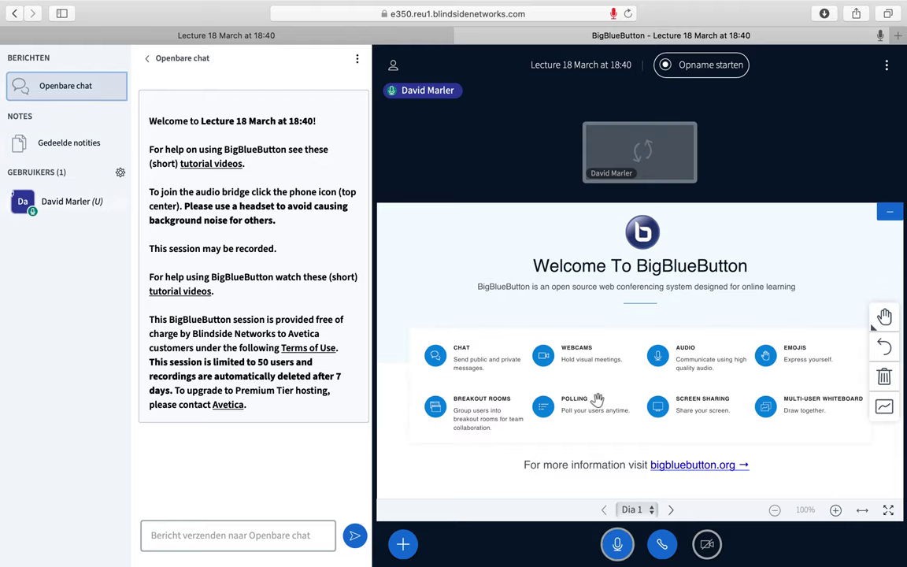
pyautogui.moveTo(668, 563)
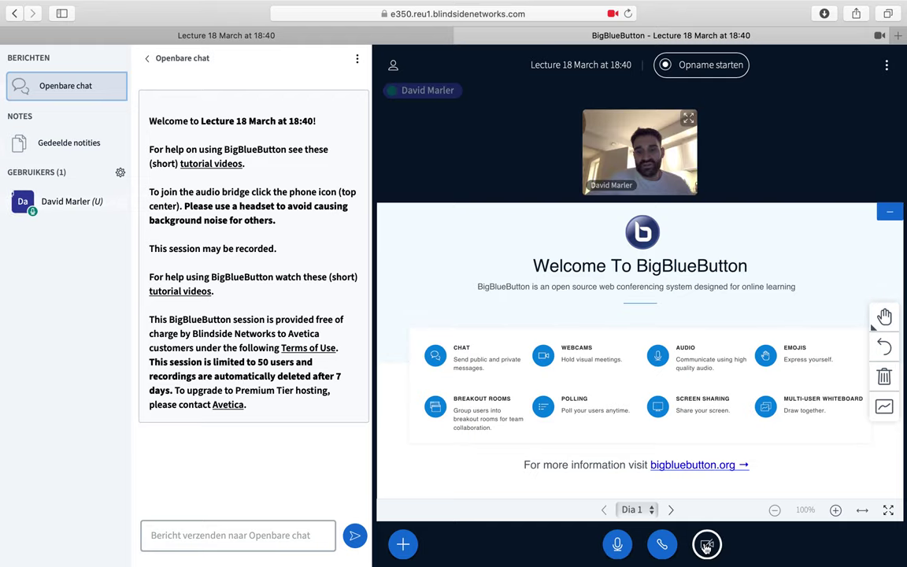
pyautogui.click(706, 545)
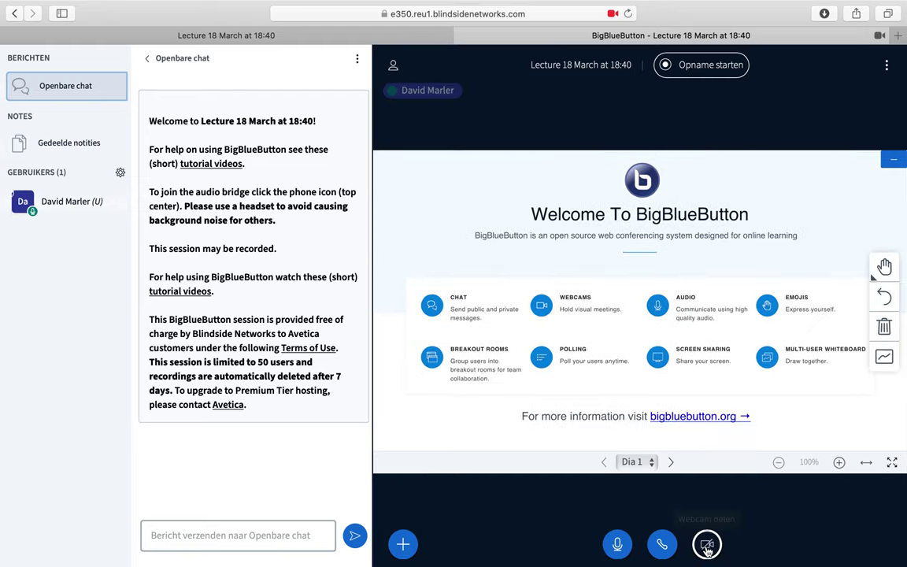
# Open the presentation upload screen of the BigBlueButton session.
pyautogui.click(402, 544)
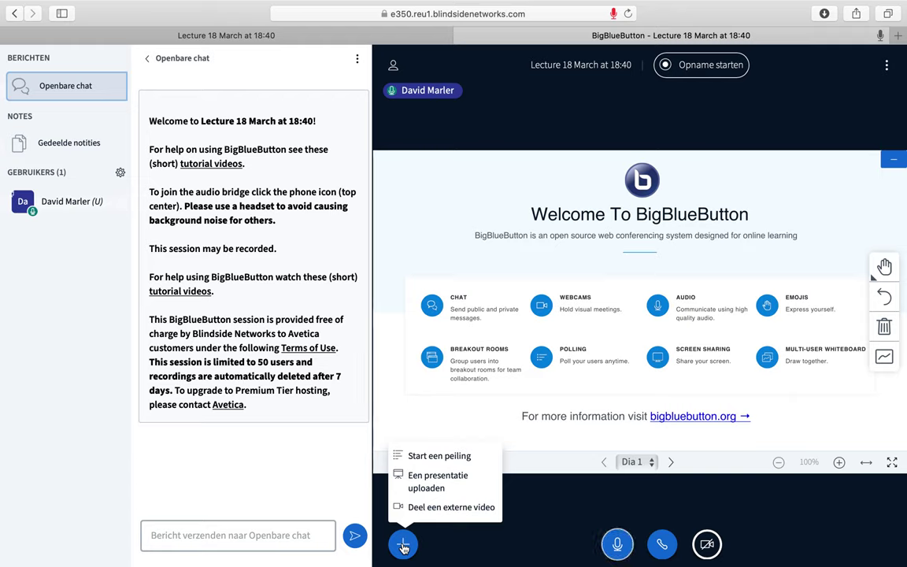
pyautogui.click(437, 487)
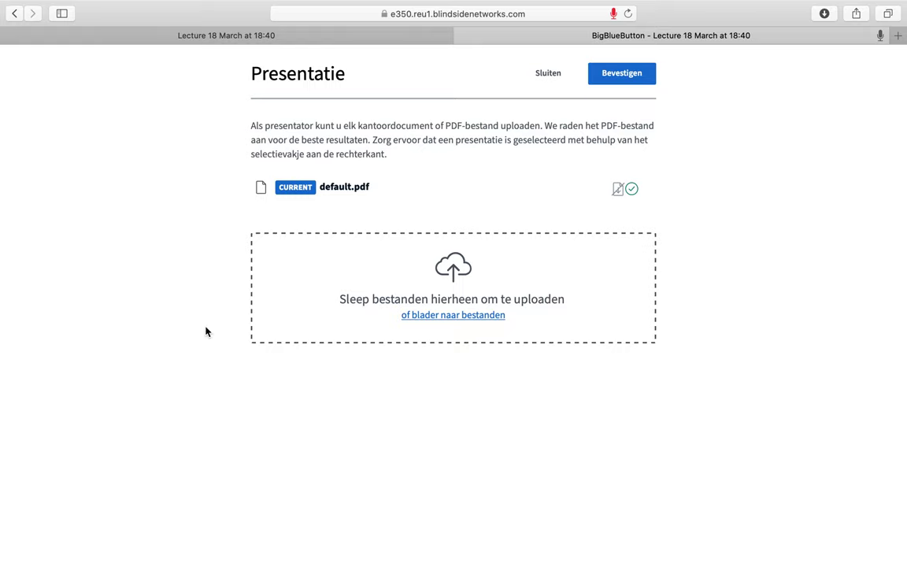
pyautogui.moveTo(17, 551)
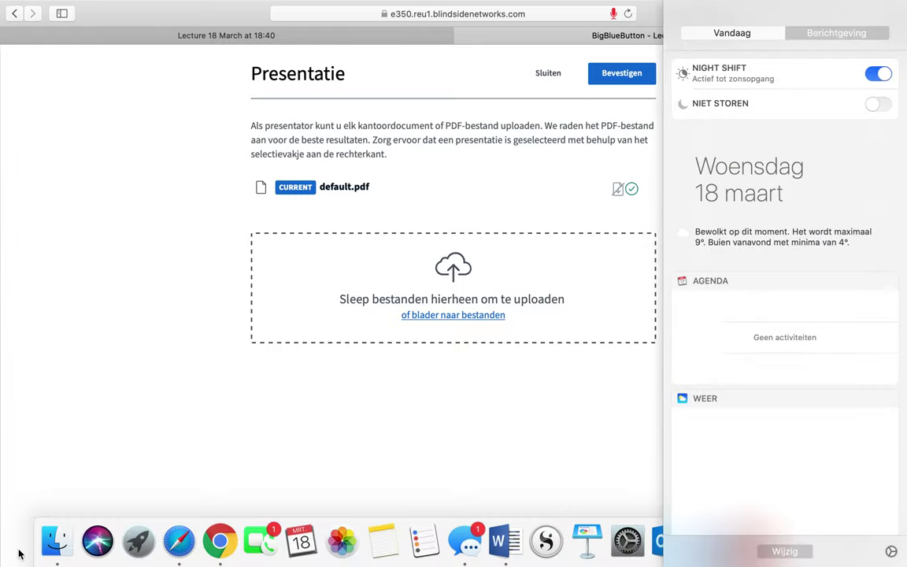
pyautogui.click(61, 540)
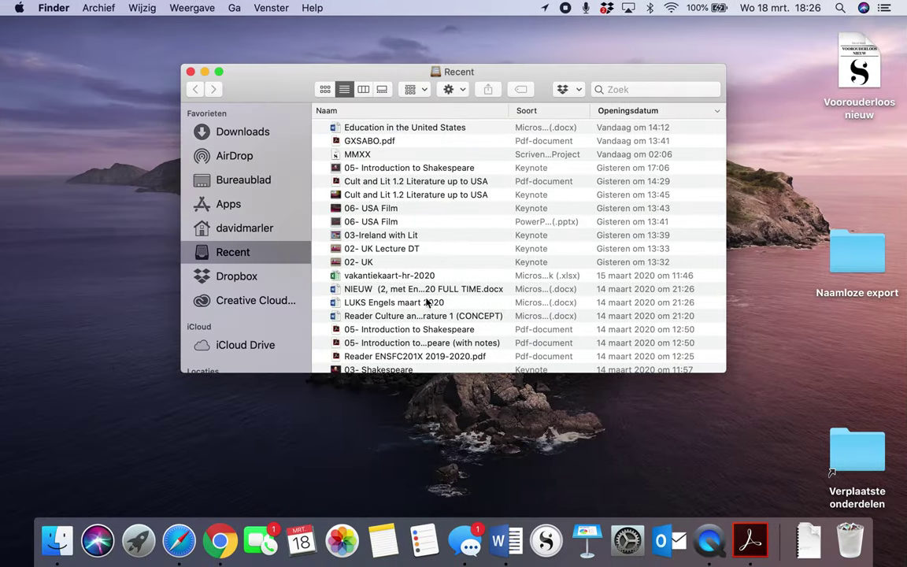
pyautogui.hotkey('ctrl', 'Right')
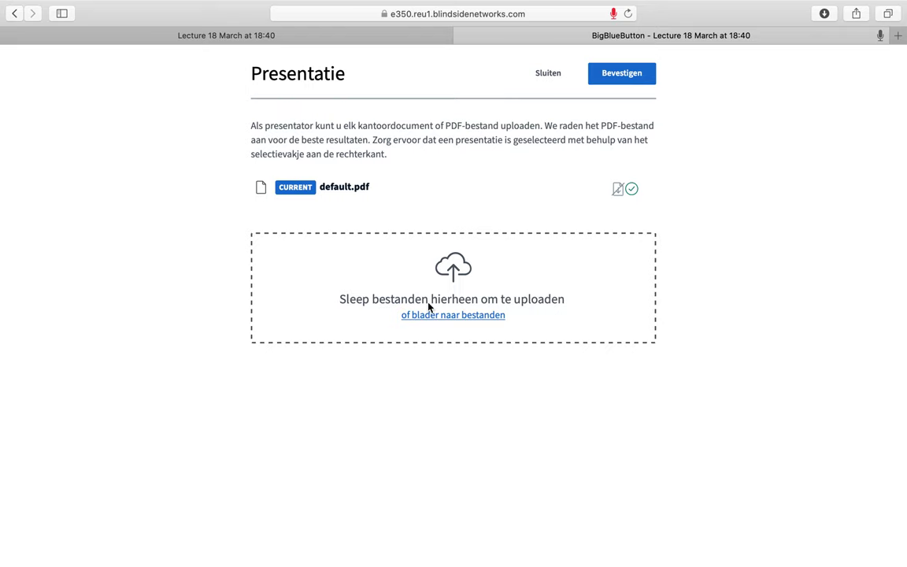
# Upload the PDF "Cult and Lit 1.2 Literature up to USA" from the recent files in Finder as the session's presentation.
pyautogui.press('super+ctrl+f')
pyautogui.click(58, 540)
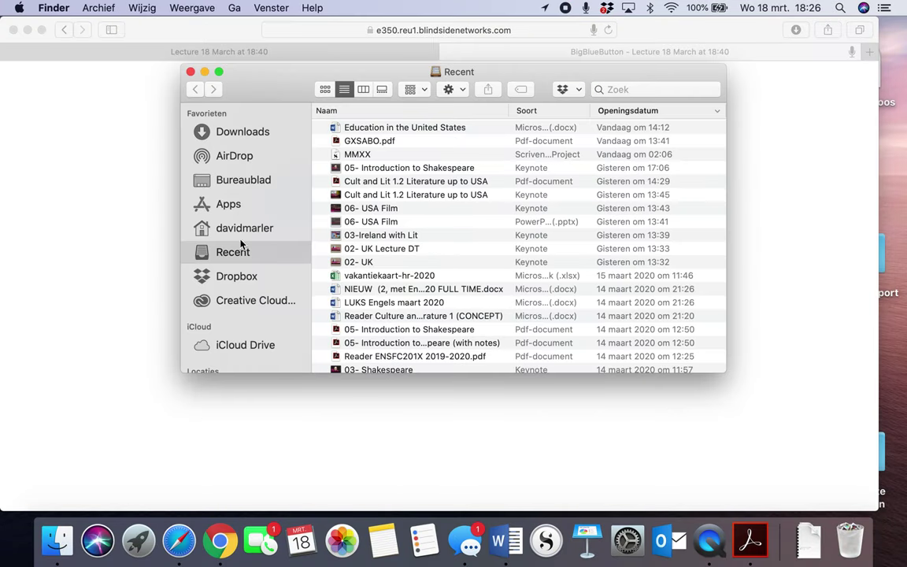
pyautogui.click(415, 182)
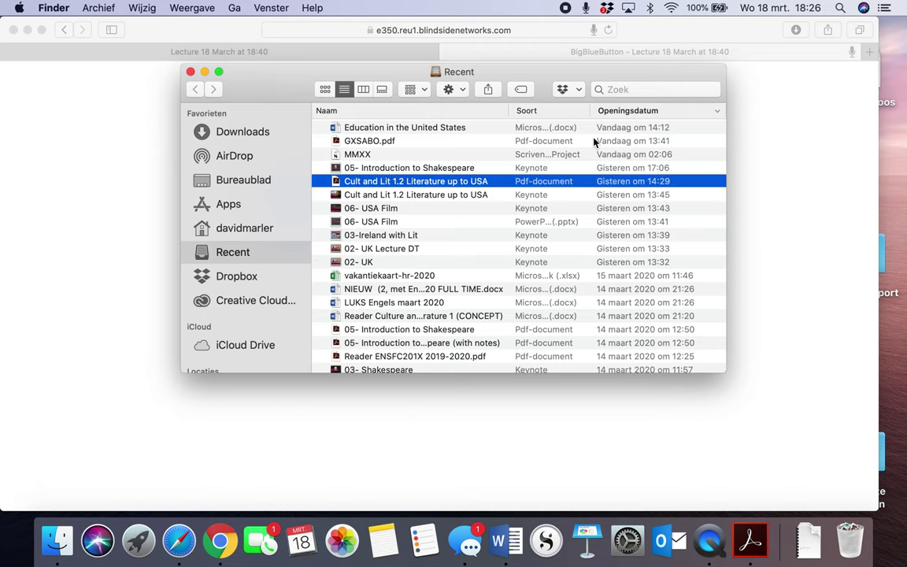
pyautogui.moveTo(512, 84); pyautogui.dragTo(294, 85)
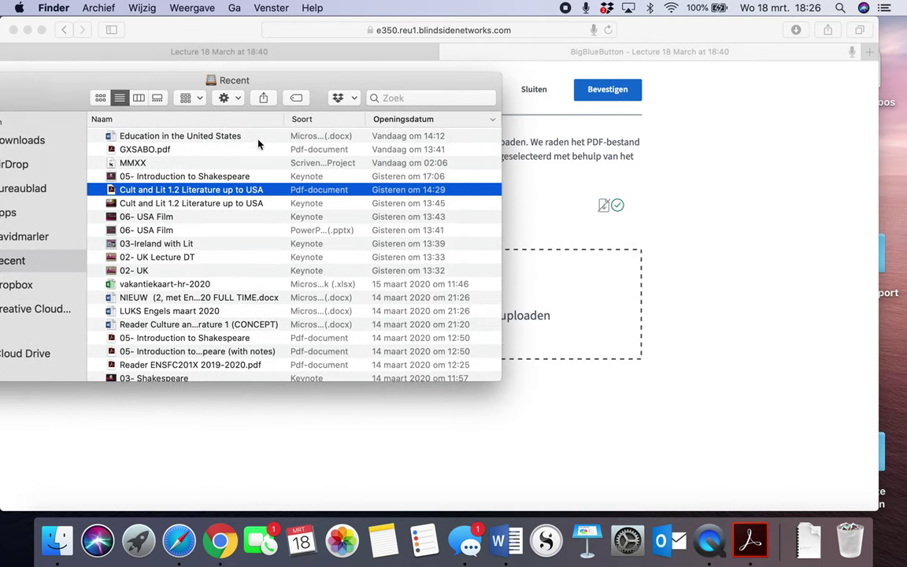
pyautogui.moveTo(254, 195); pyautogui.dragTo(593, 320)
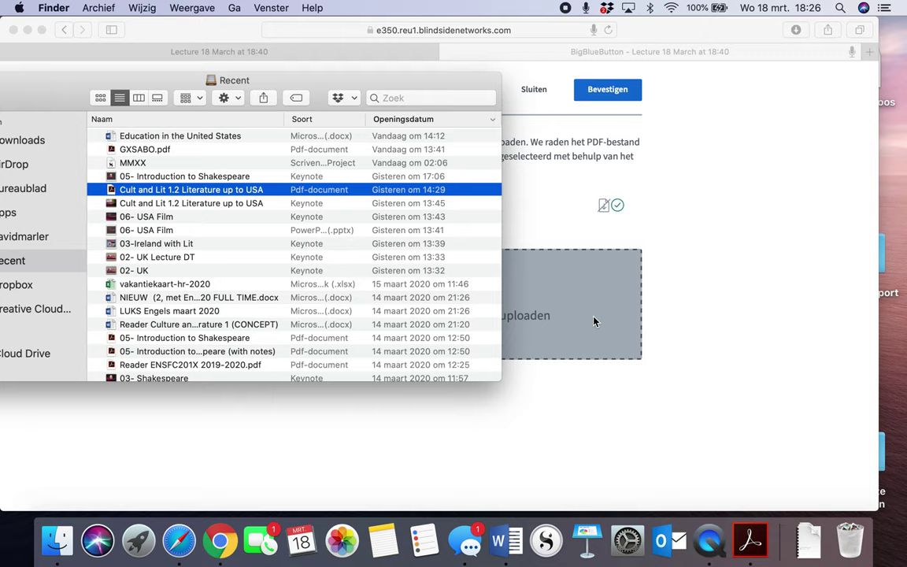
pyautogui.click(750, 358)
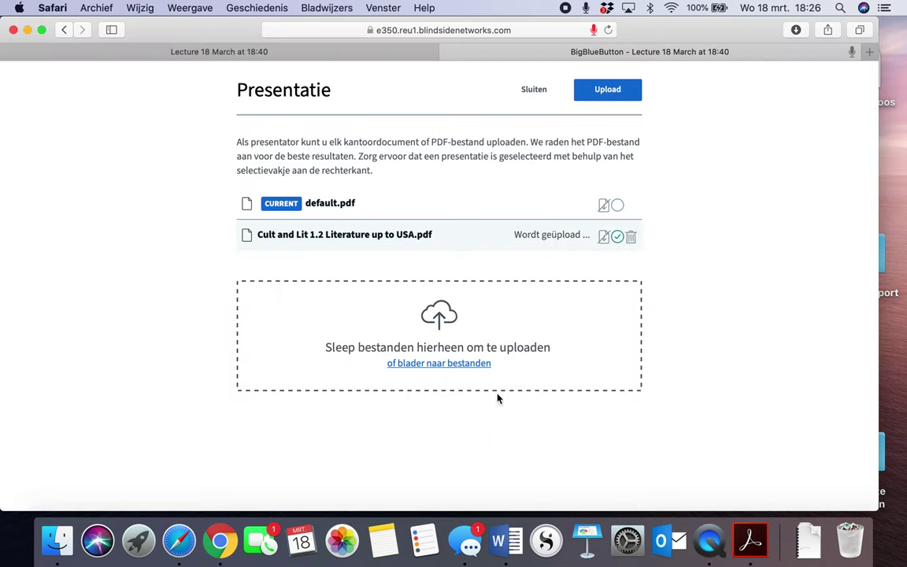
pyautogui.click(618, 91)
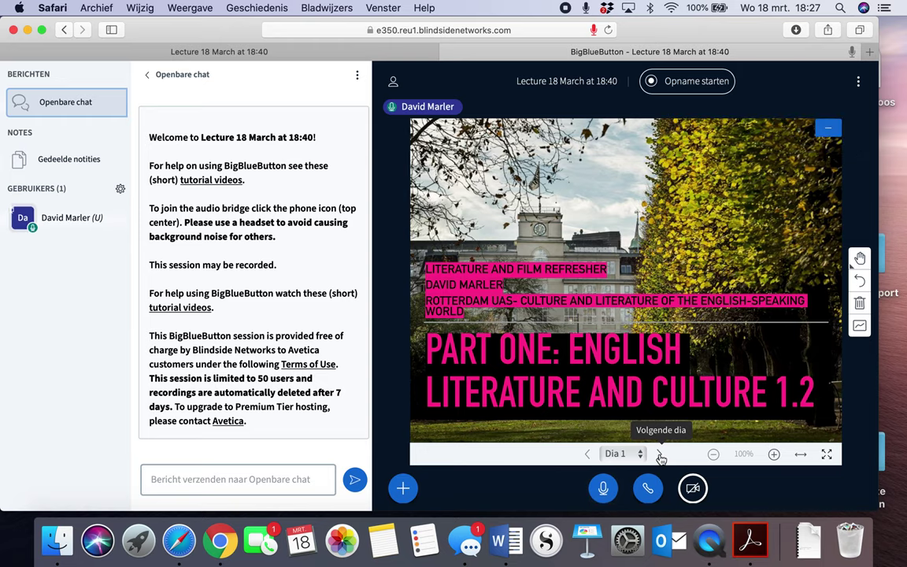
# Advance the uploaded presentation to slide 6 and go back to slide 5, "Billy Eliot".
pyautogui.click(661, 455)
pyautogui.click(661, 454)
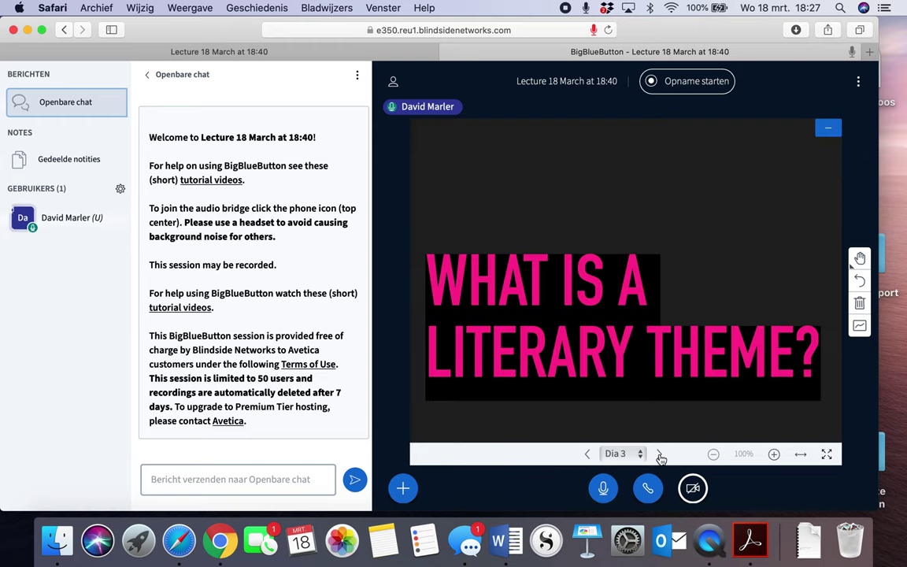
pyautogui.click(661, 455)
pyautogui.click(661, 455)
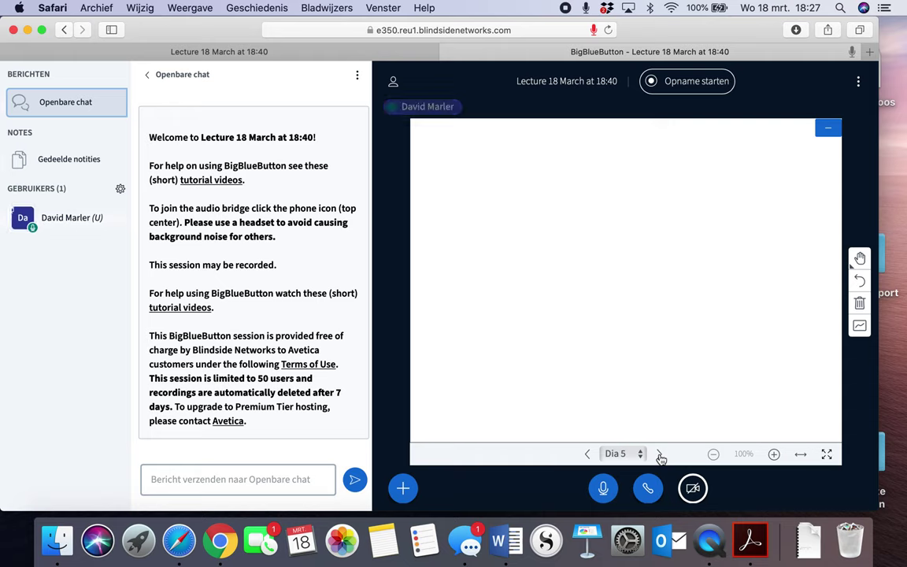
pyautogui.click(661, 455)
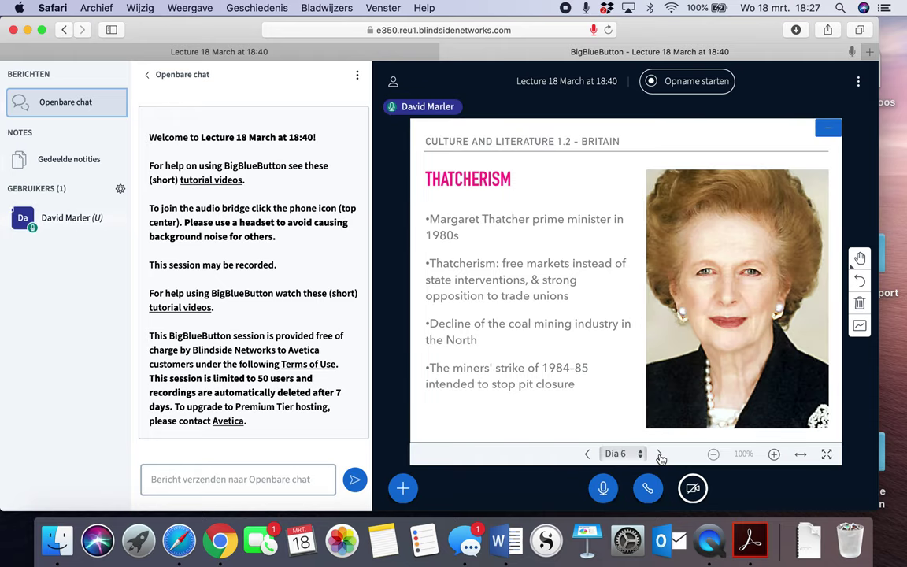
pyautogui.click(588, 454)
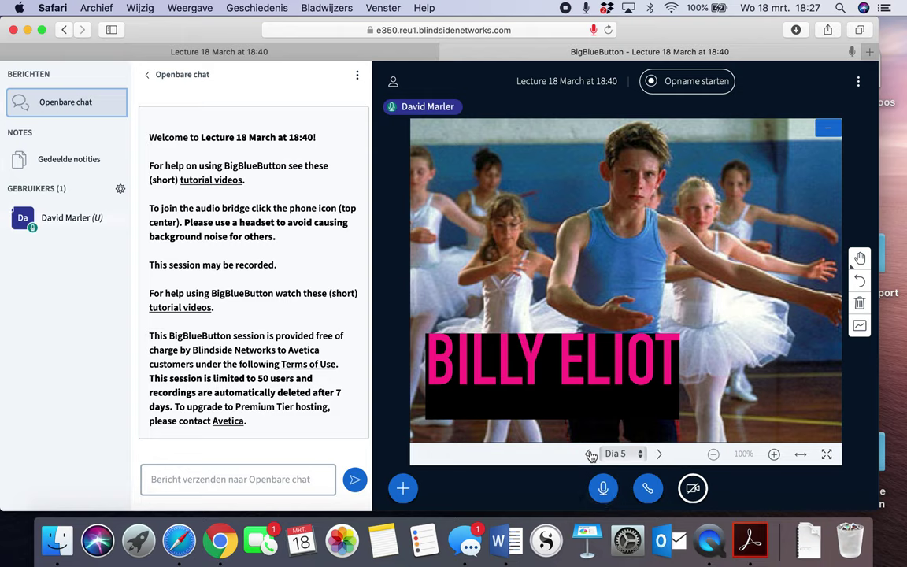
# Draw a short red pencil line across the boy's mouth on the "Billy Eliot" slide.
pyautogui.click(859, 262)
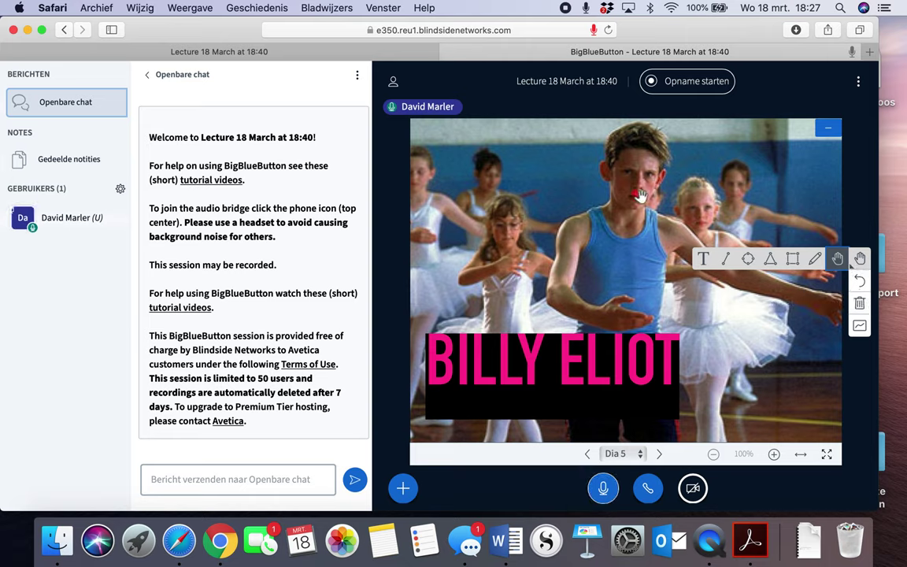
pyautogui.click(815, 259)
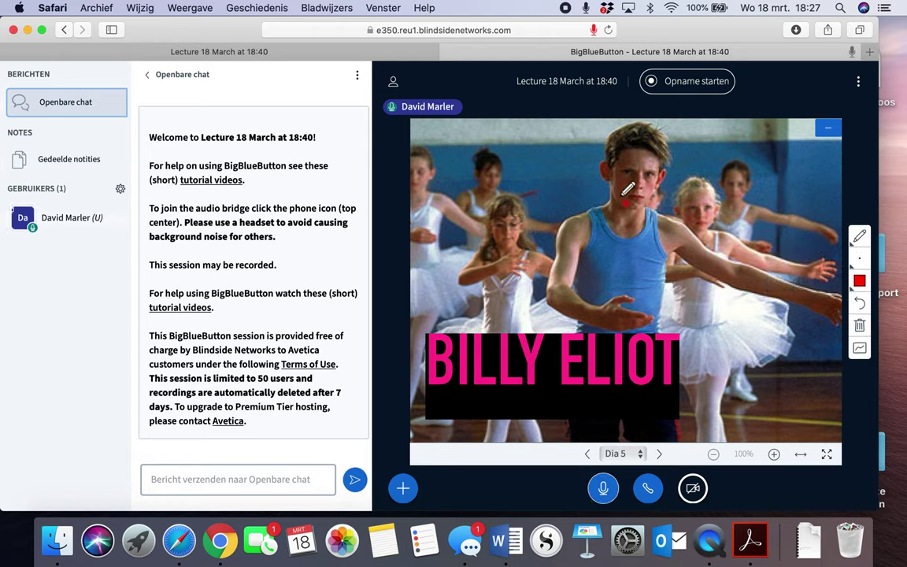
pyautogui.moveTo(627, 189); pyautogui.dragTo(659, 189)
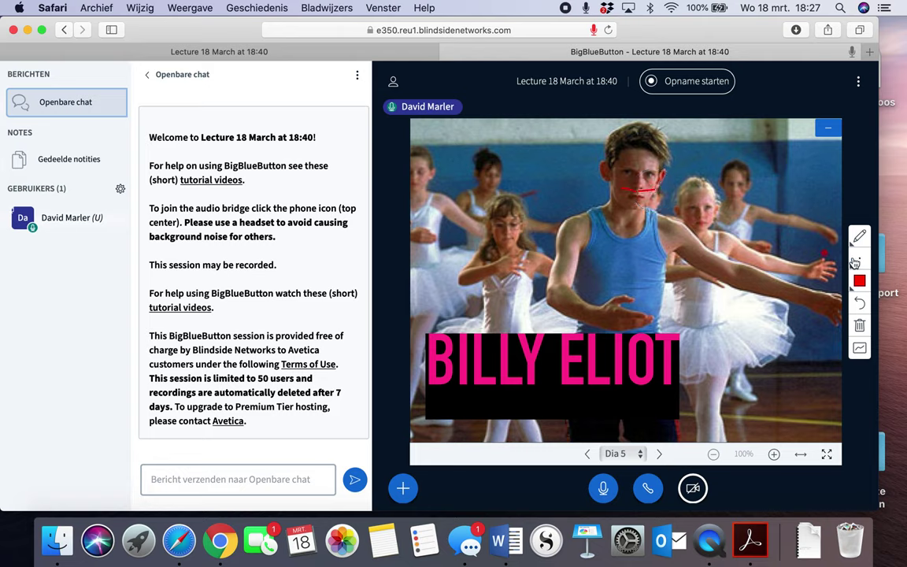
# Add the red text annotation "this is Billy" across the middle of the slide and clear all annotations.
pyautogui.click(859, 236)
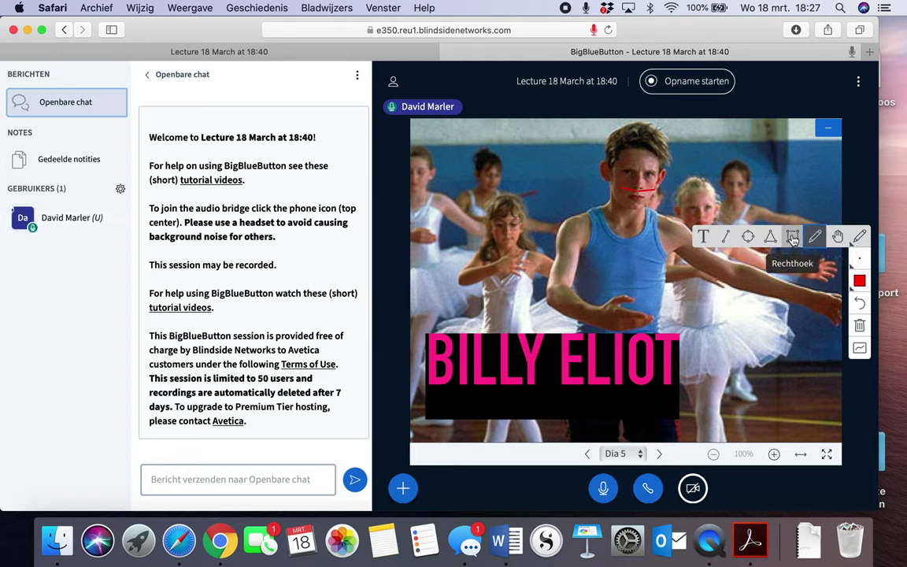
pyautogui.click(703, 236)
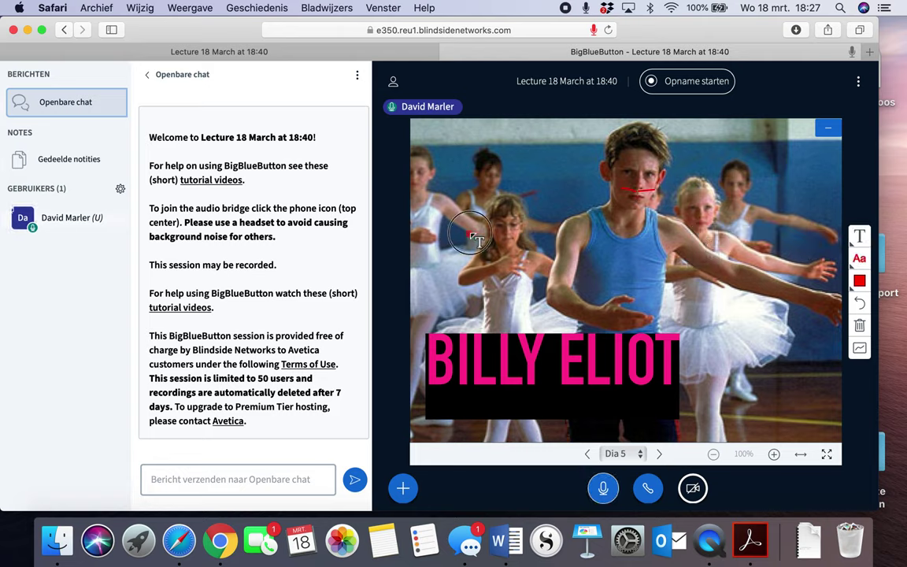
pyautogui.moveTo(423, 210); pyautogui.dragTo(665, 285)
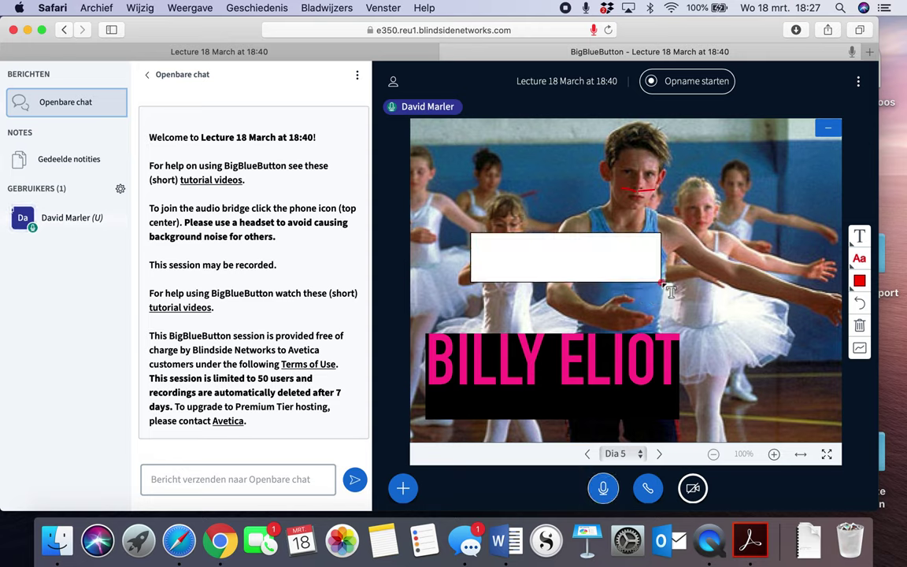
pyautogui.write('thi is ')
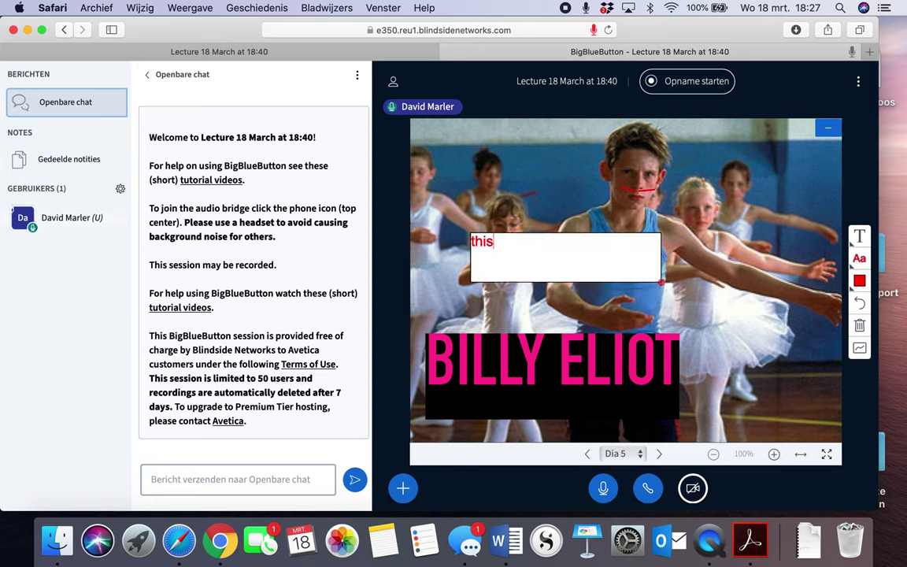
pyautogui.write('Bill')
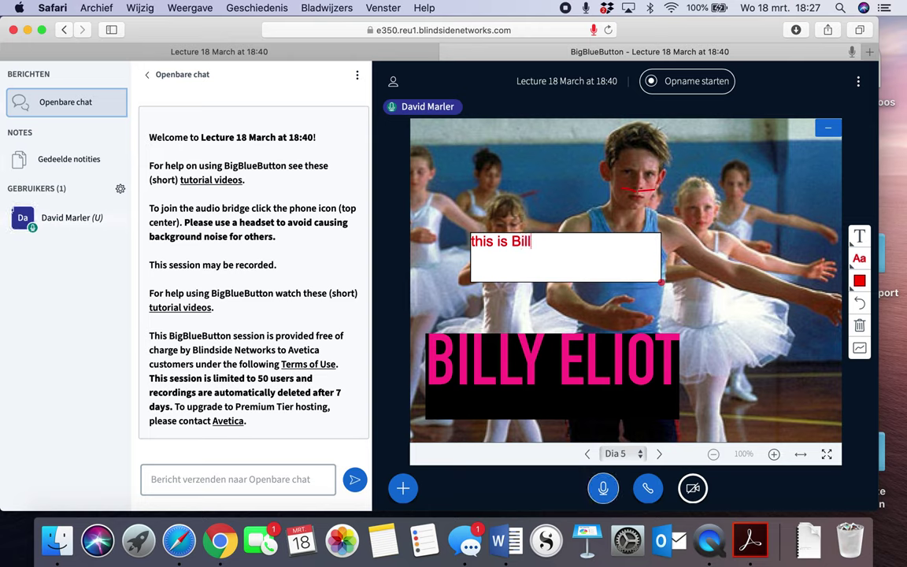
pyautogui.write('y')
pyautogui.click(859, 326)
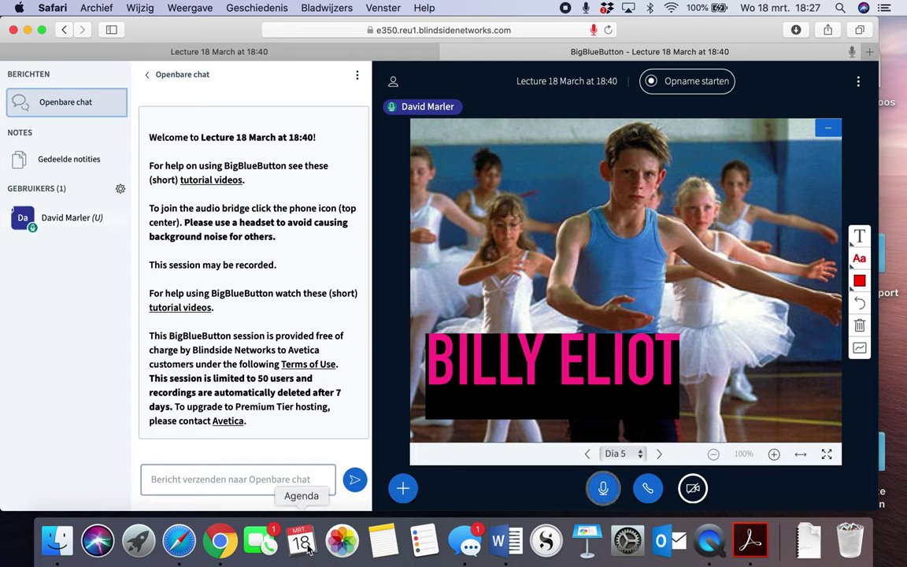
# Check the session's options for ending the meeting and close the BigBlueButton page, returning to the Moodle lecture page.
pyautogui.click(859, 82)
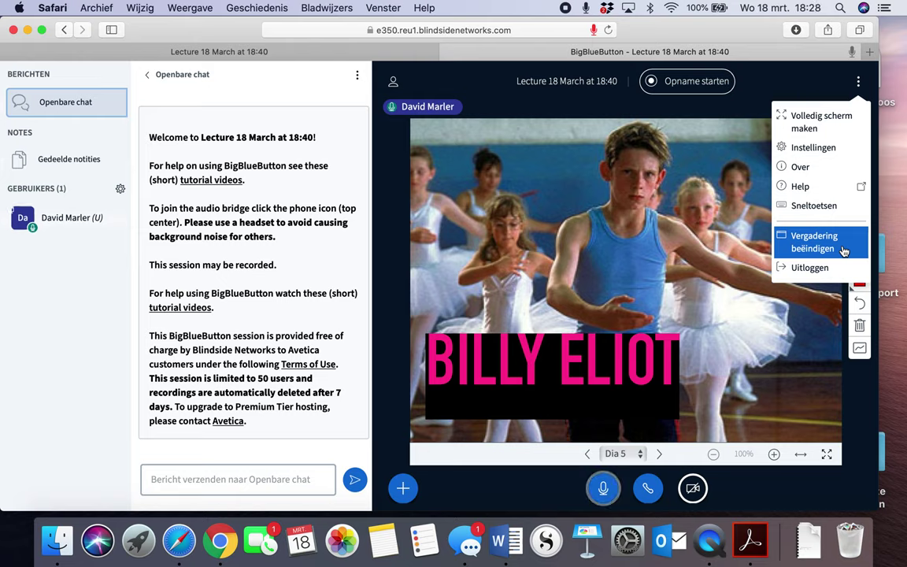
pyautogui.click(859, 81)
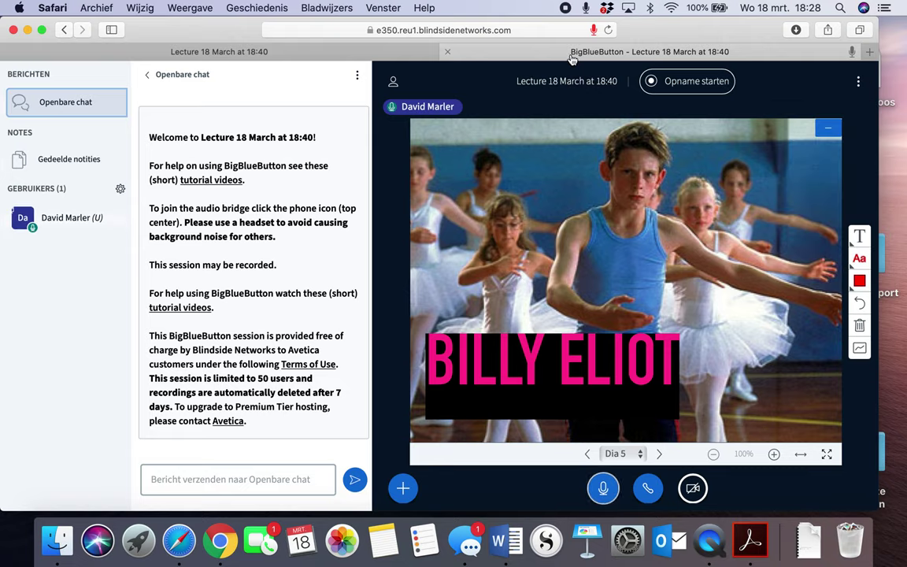
pyautogui.click(315, 52)
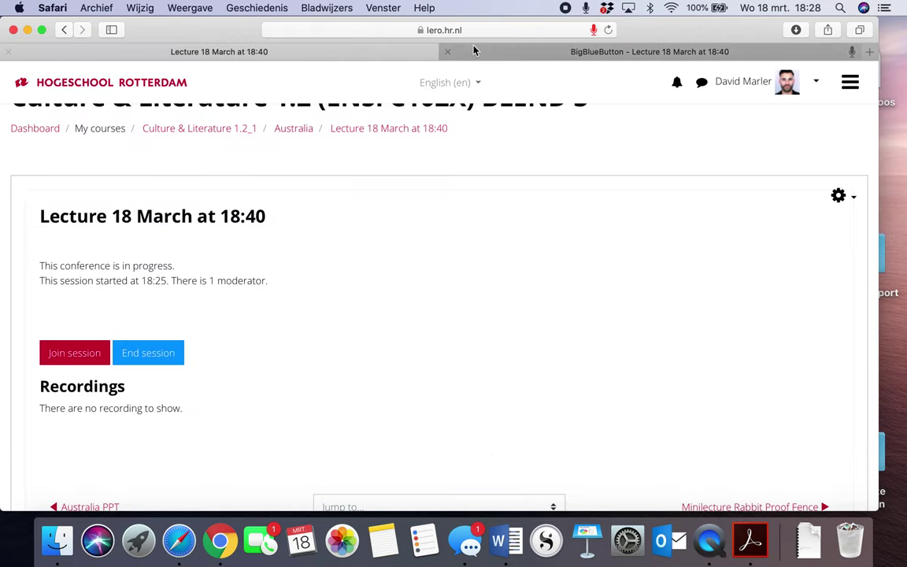
pyautogui.click(444, 52)
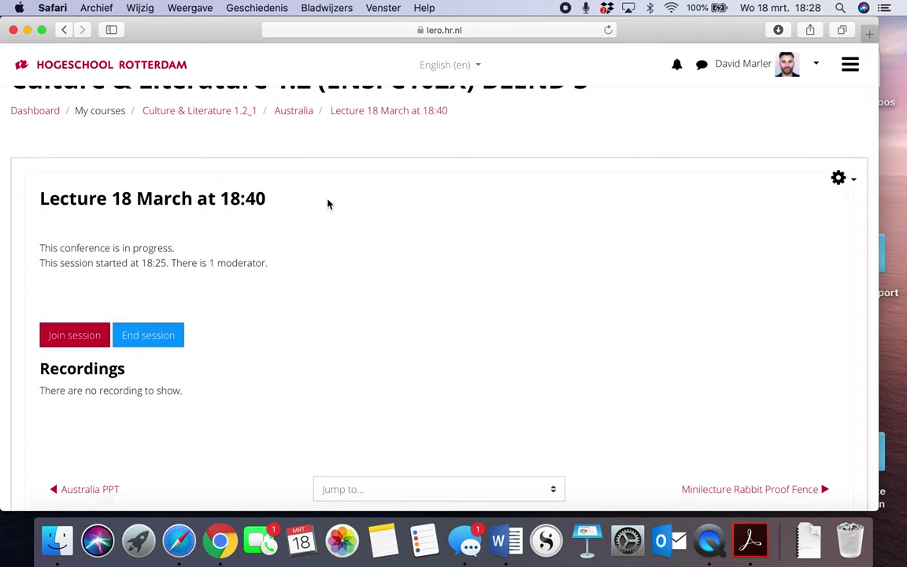
# Return to the Culture & Literature 1.2_1 course page and open its Announcements forum.
pyautogui.scroll(3, 329, 203)
pyautogui.click(227, 208)
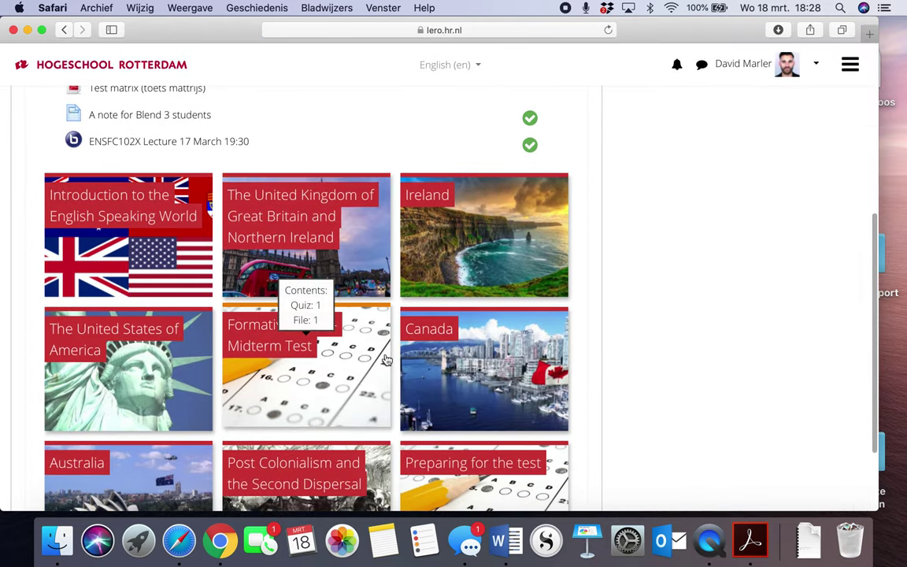
pyautogui.scroll(-3, 642, 342)
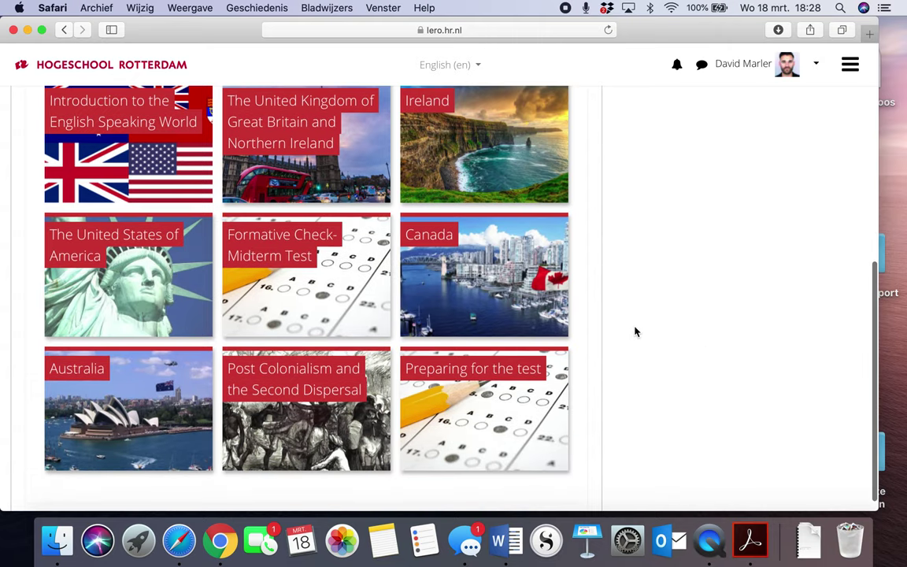
pyautogui.scroll(10, 636, 331)
pyautogui.scroll(-5, 636, 331)
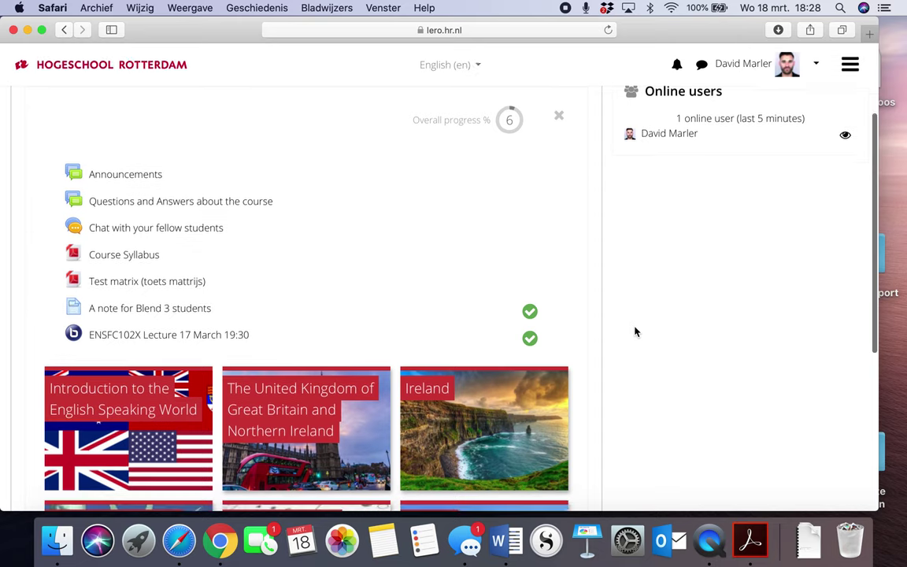
pyautogui.click(126, 175)
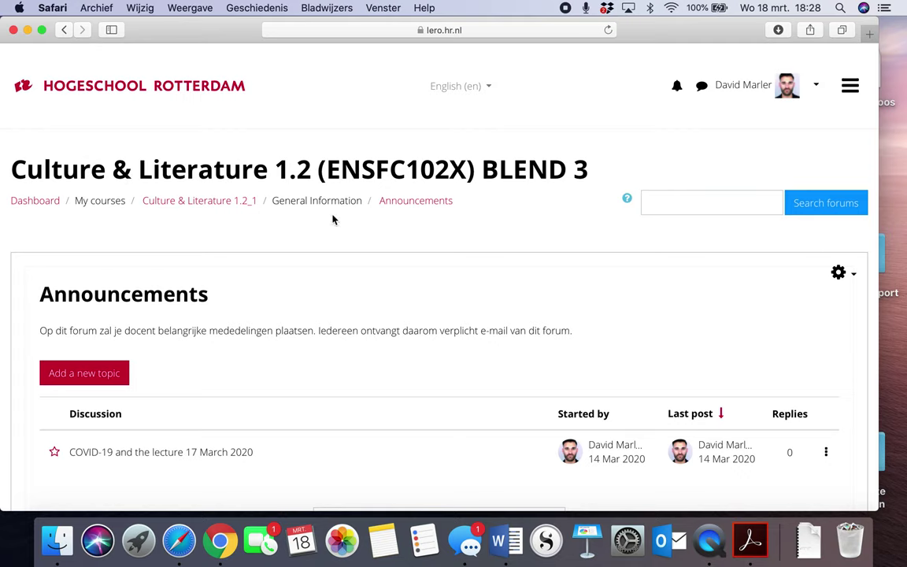
# Open the form for a new topic in the Announcements forum and look over its subject, message and posting options.
pyautogui.scroll(-3, 368, 290)
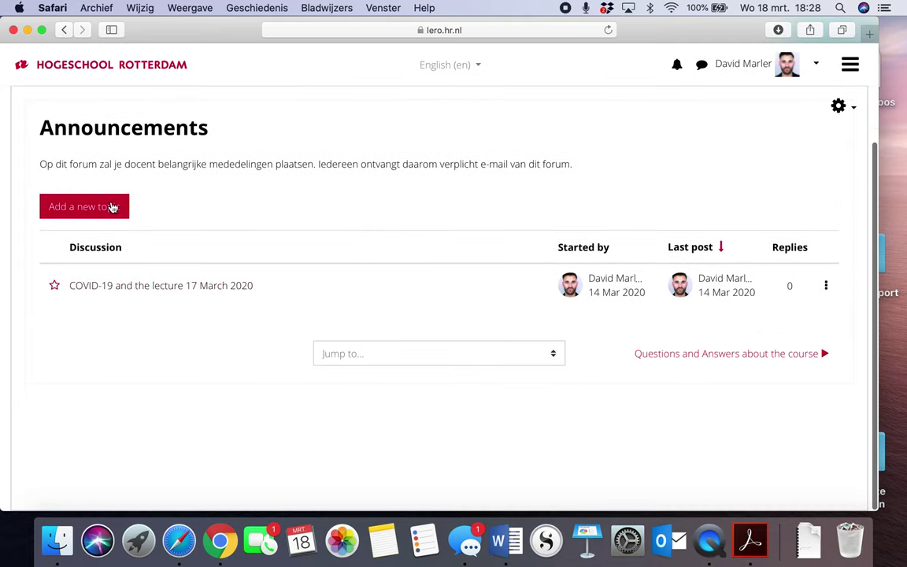
pyautogui.click(95, 207)
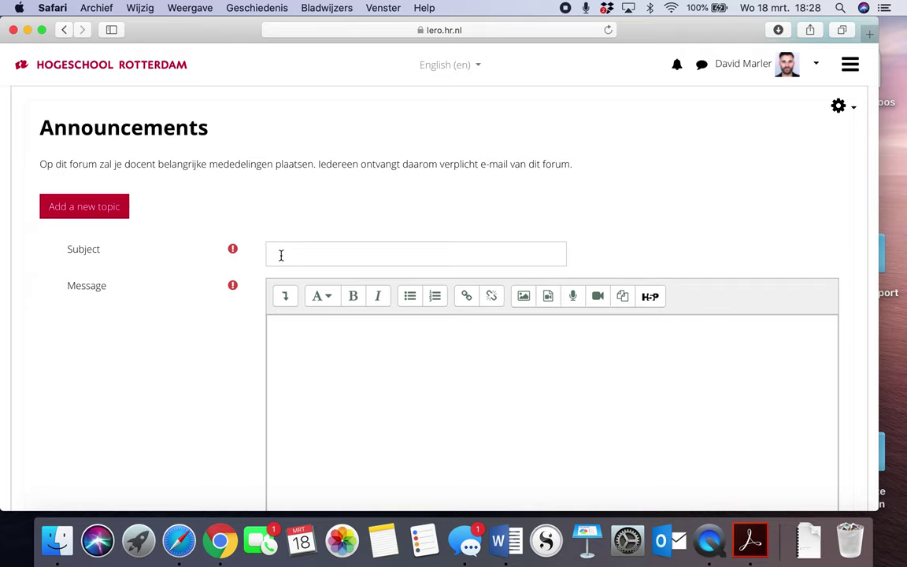
pyautogui.scroll(-3, 310, 380)
pyautogui.scroll(-2, 459, 380)
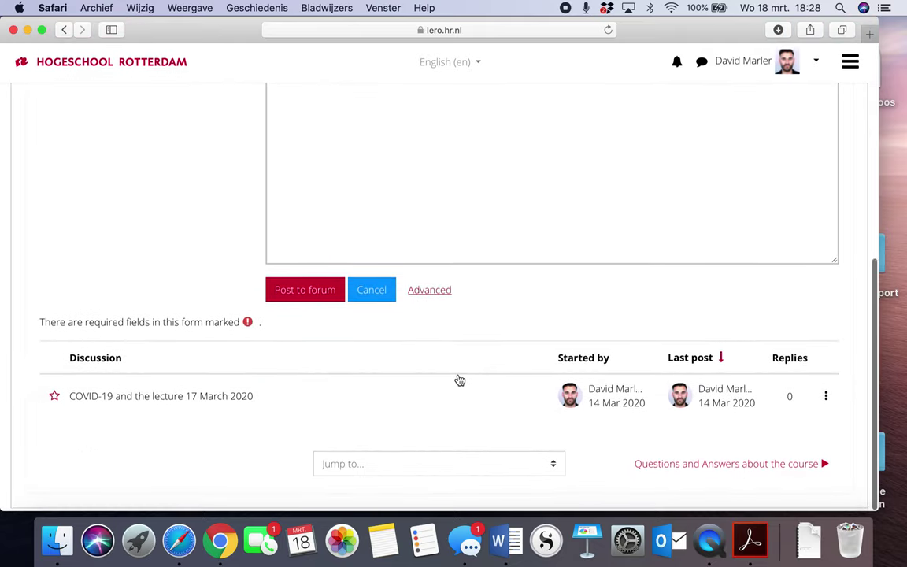
# Open the announcement "COVID-19 and the lecture 17 March 2020" and read through its message to students.
pyautogui.click(181, 401)
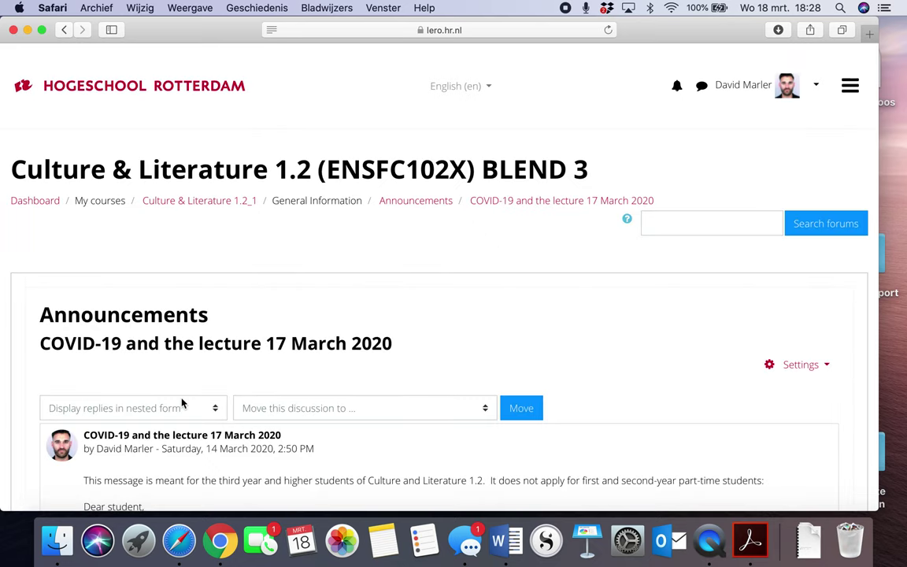
pyautogui.scroll(-6, 181, 403)
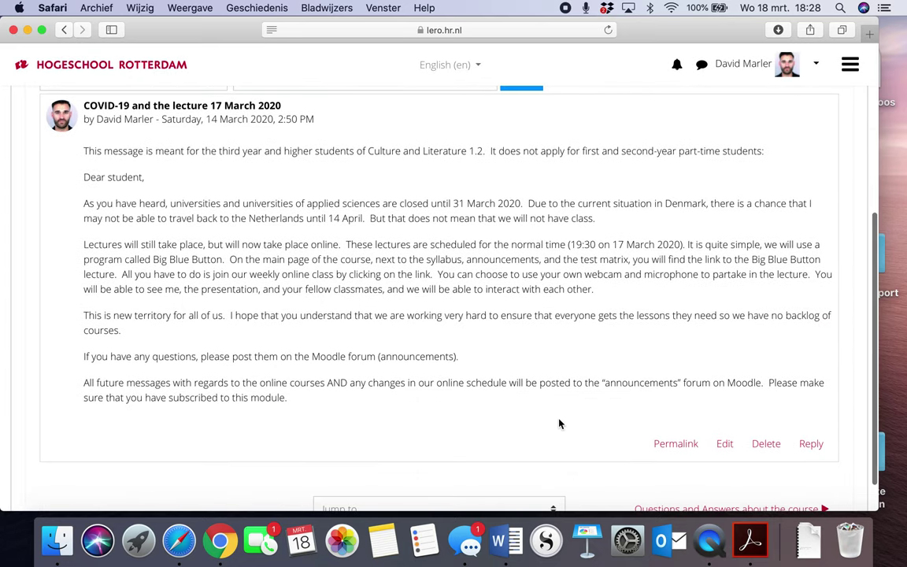
pyautogui.scroll(6, 559, 423)
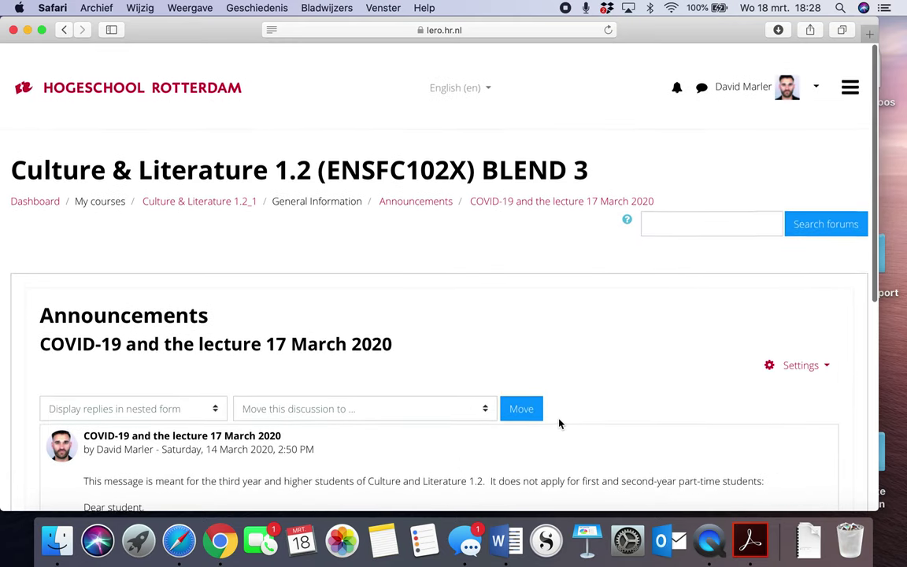